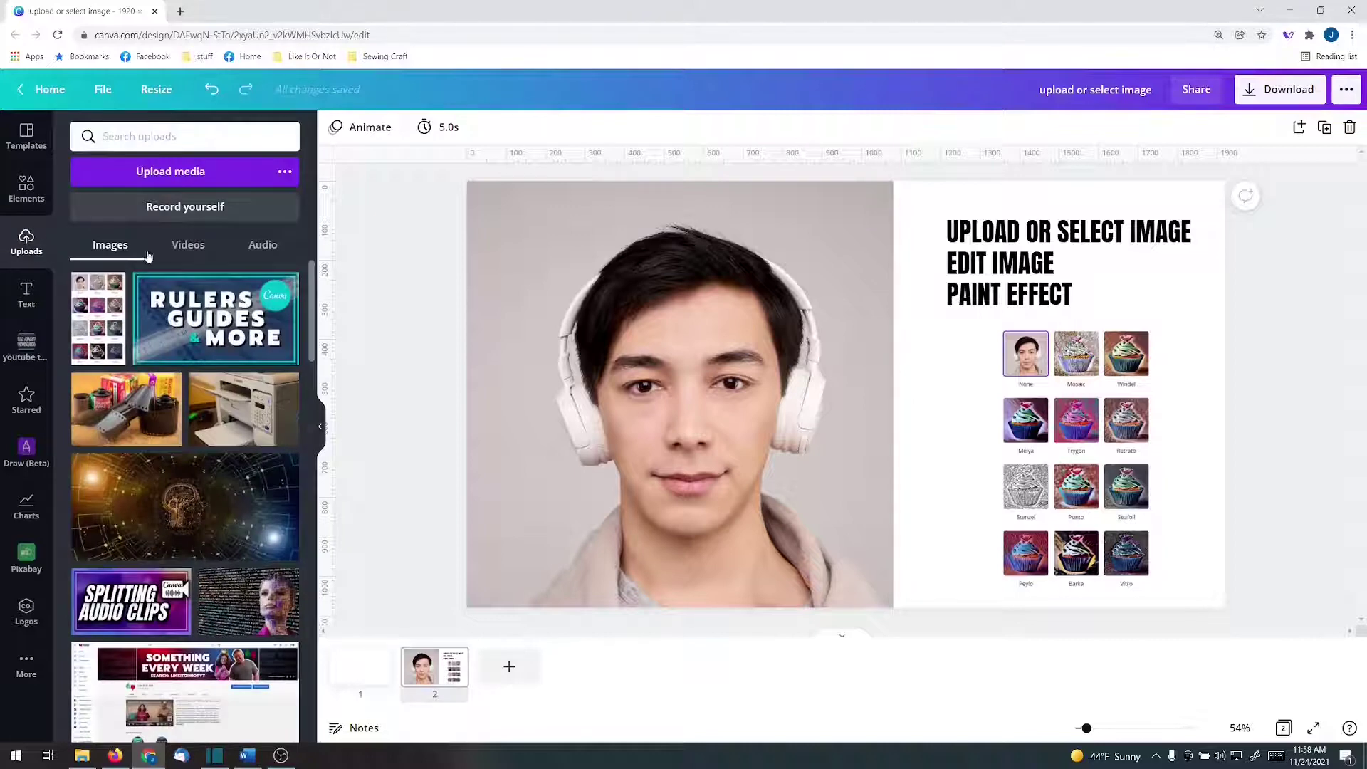
Step: Start a media upload, then cancel the file picker without uploading anything
{"action": "left_click", "coordinate": [178, 172]}
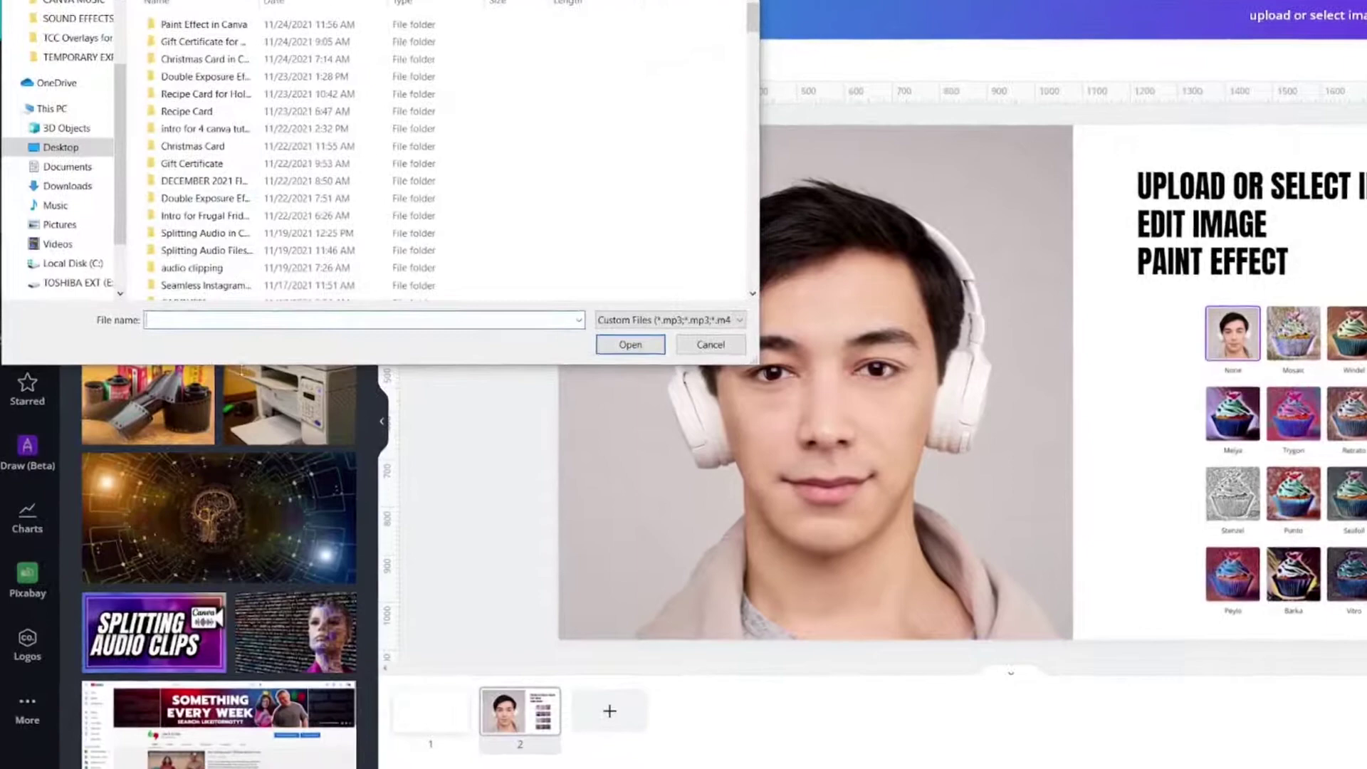
{"action": "key", "text": "Escape"}
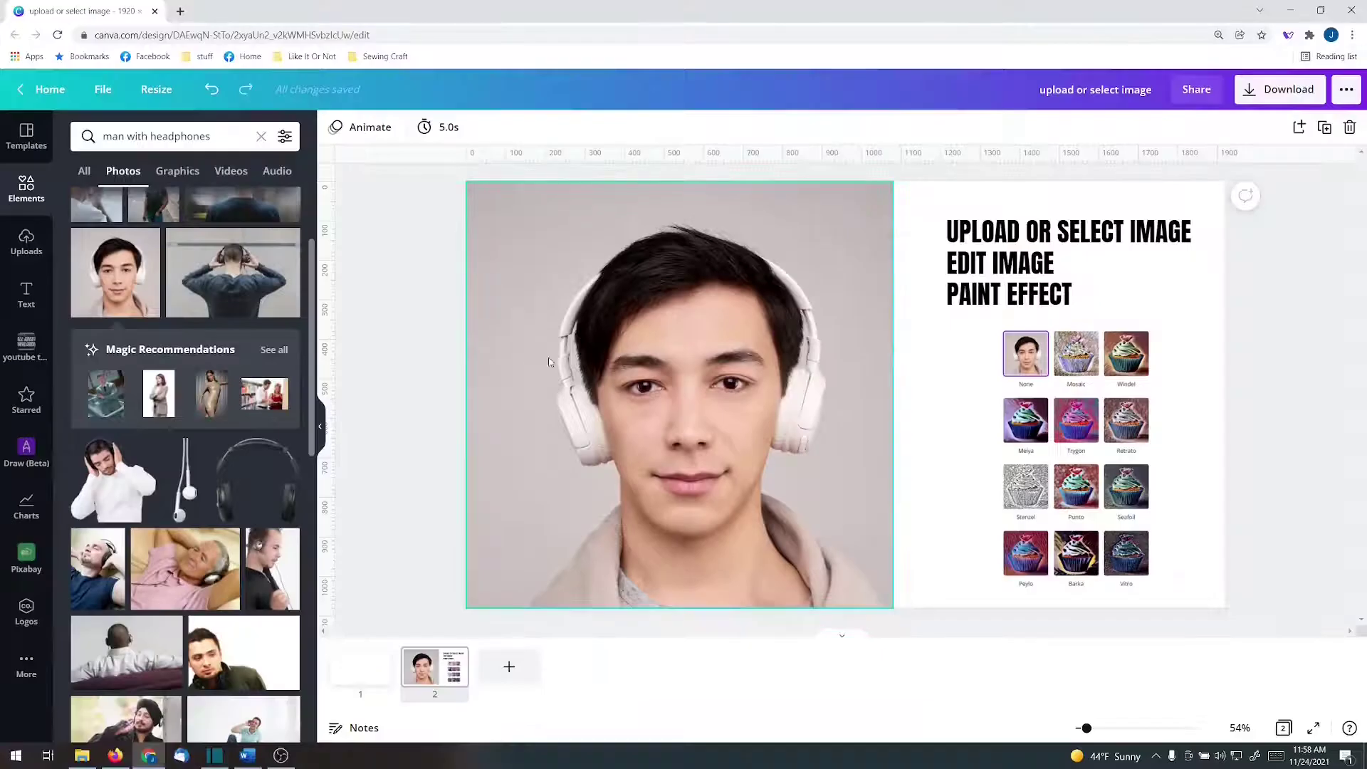
Step: Select the headphones portrait, open Edit image and search its effects for 'paint'
{"action": "left_click", "coordinate": [773, 339]}
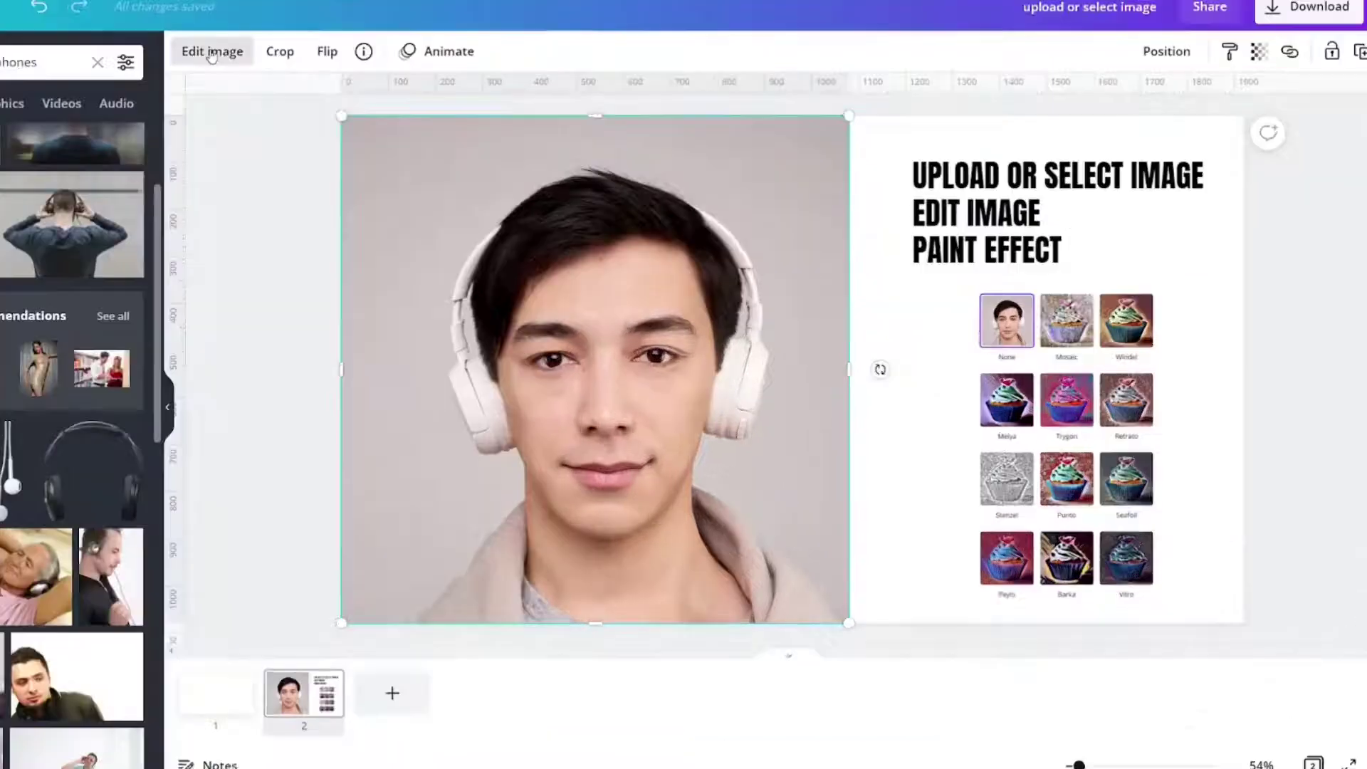
{"action": "left_click", "coordinate": [358, 128]}
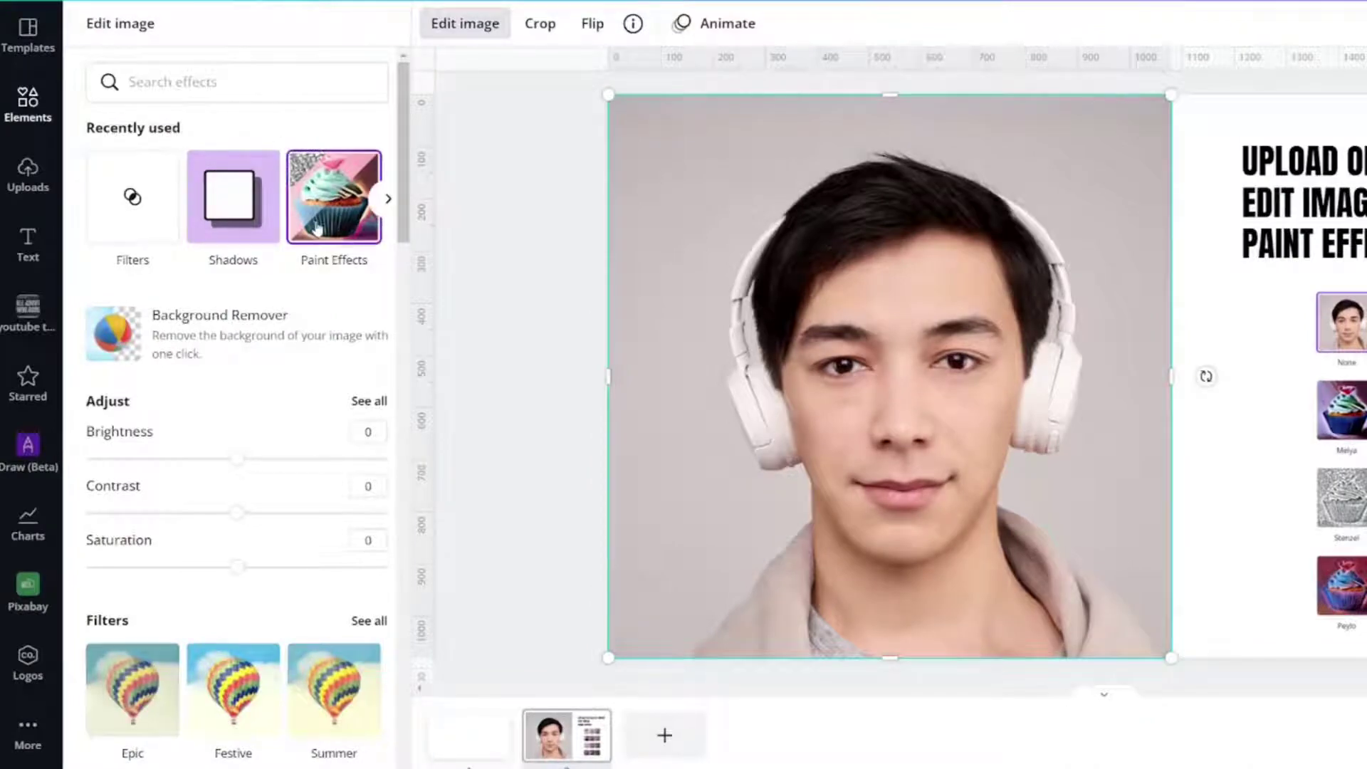
{"action": "left_click", "coordinate": [172, 78]}
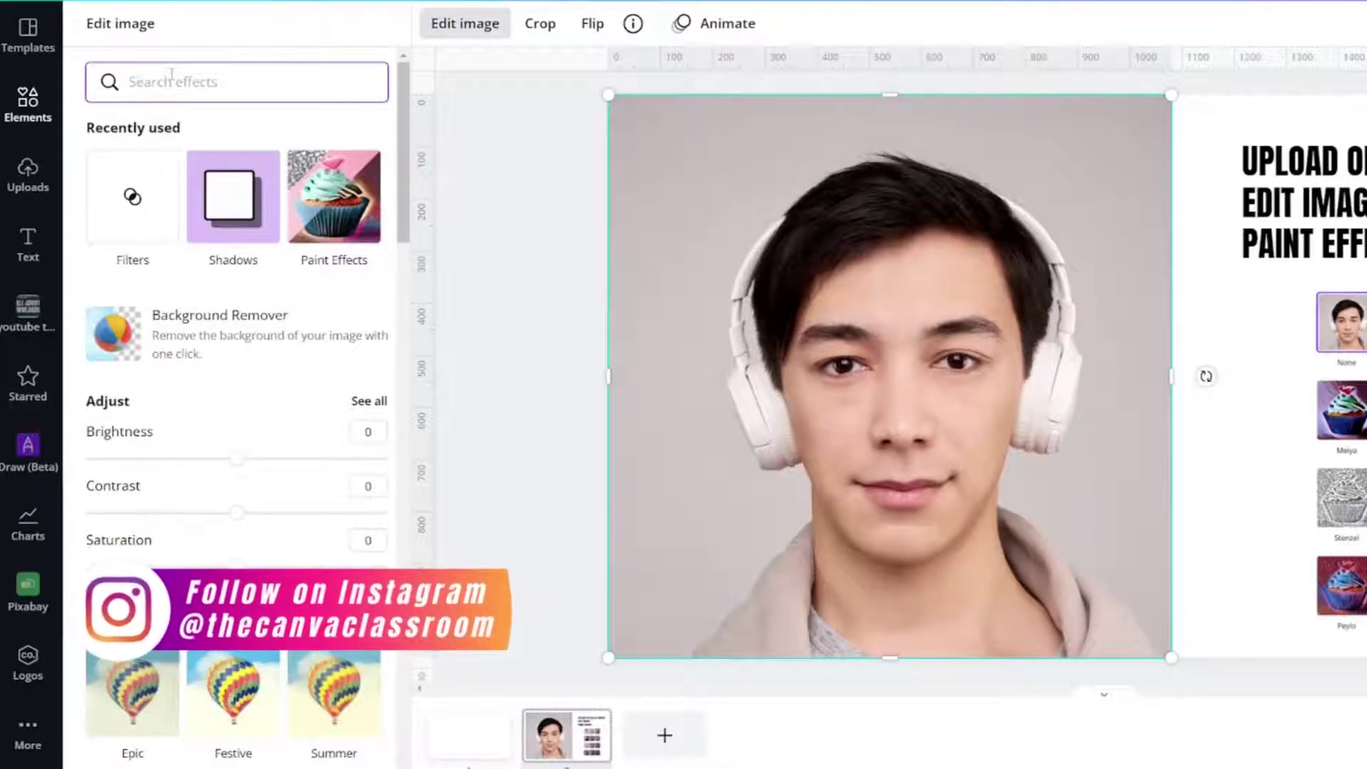
{"action": "type", "text": "paint"}
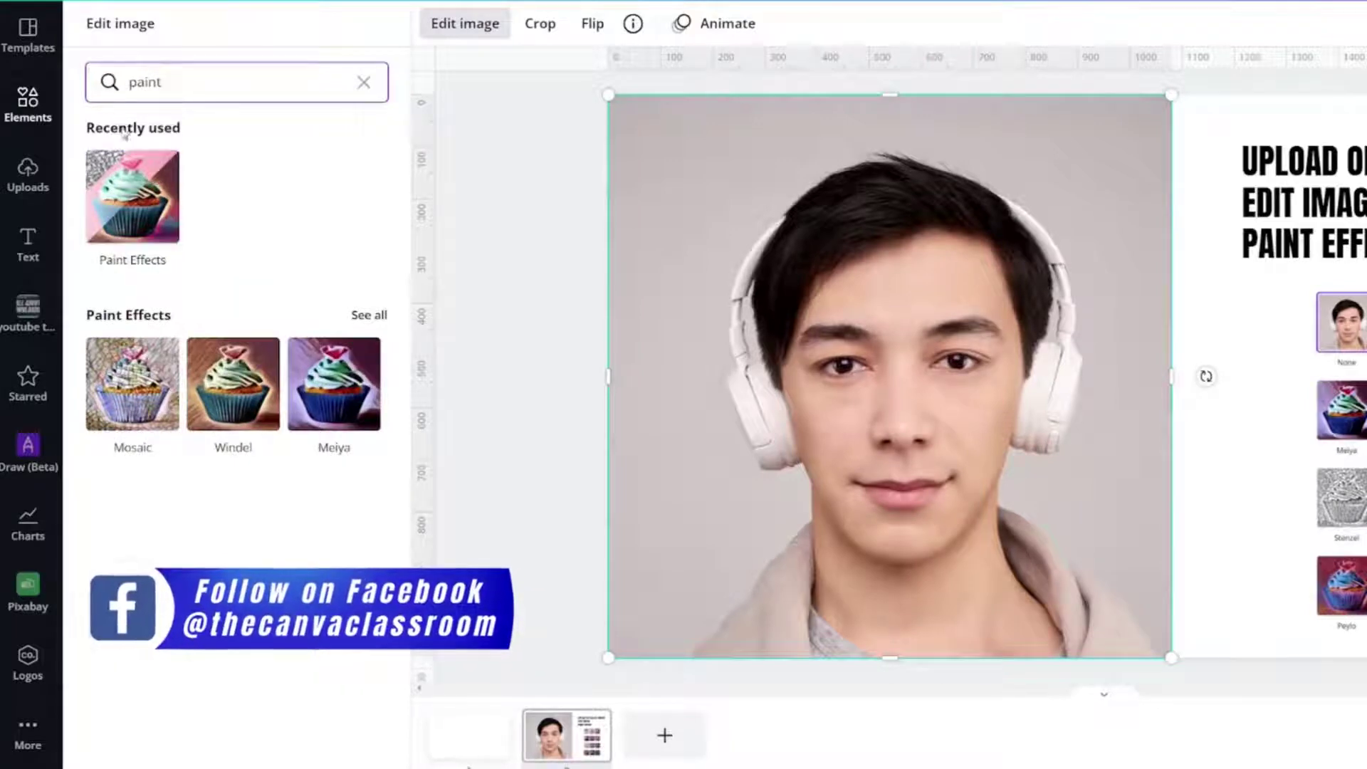
Step: Clear the effects search, open Paint Effects and apply the Mosaic style to the portrait
{"action": "left_click", "coordinate": [150, 202]}
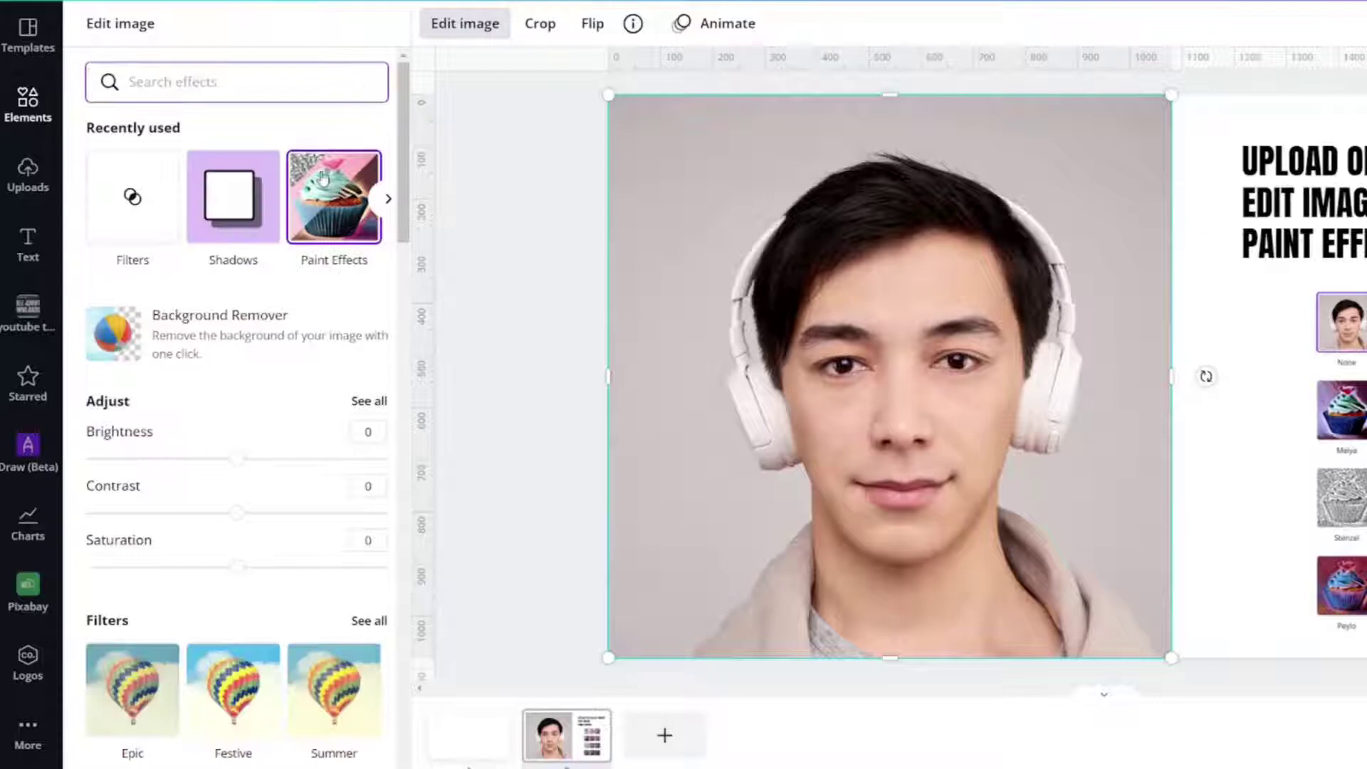
{"action": "left_click", "coordinate": [331, 203]}
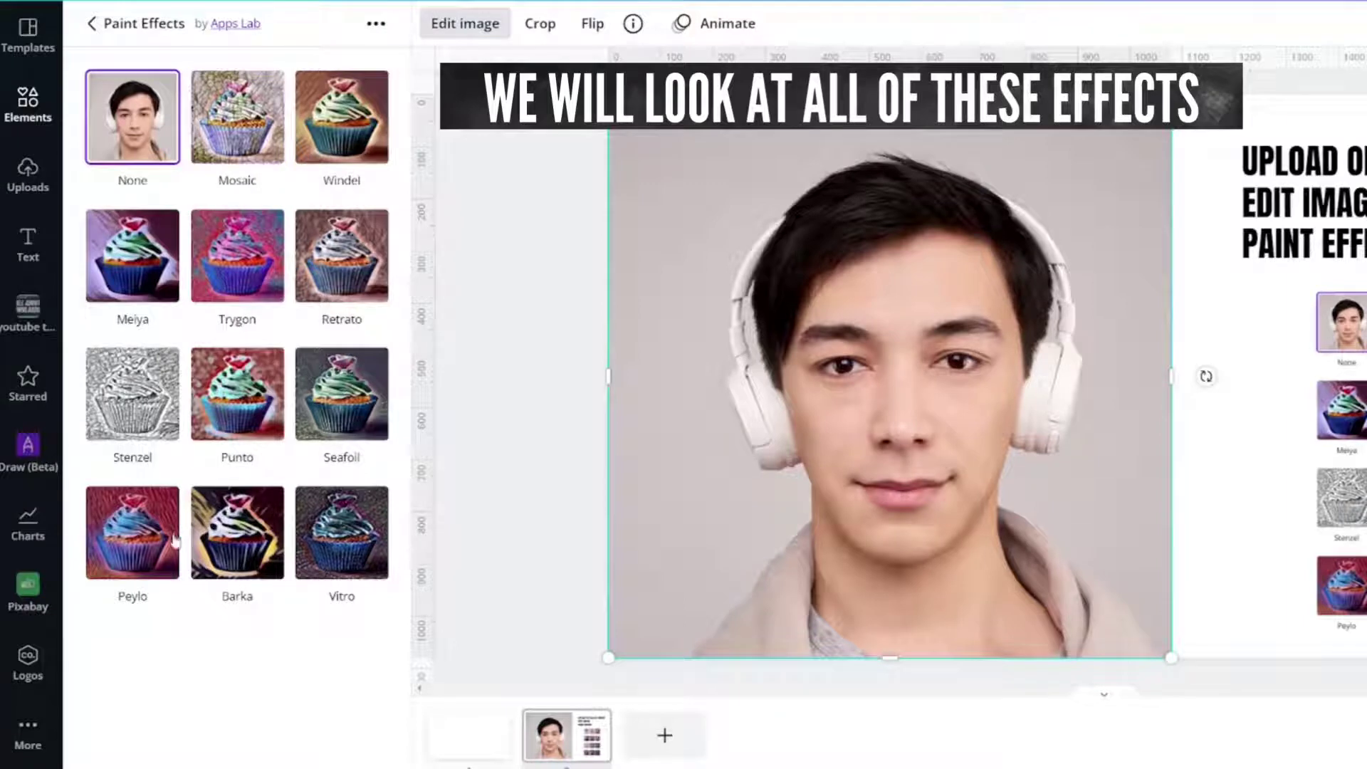
{"action": "left_click", "coordinate": [230, 147]}
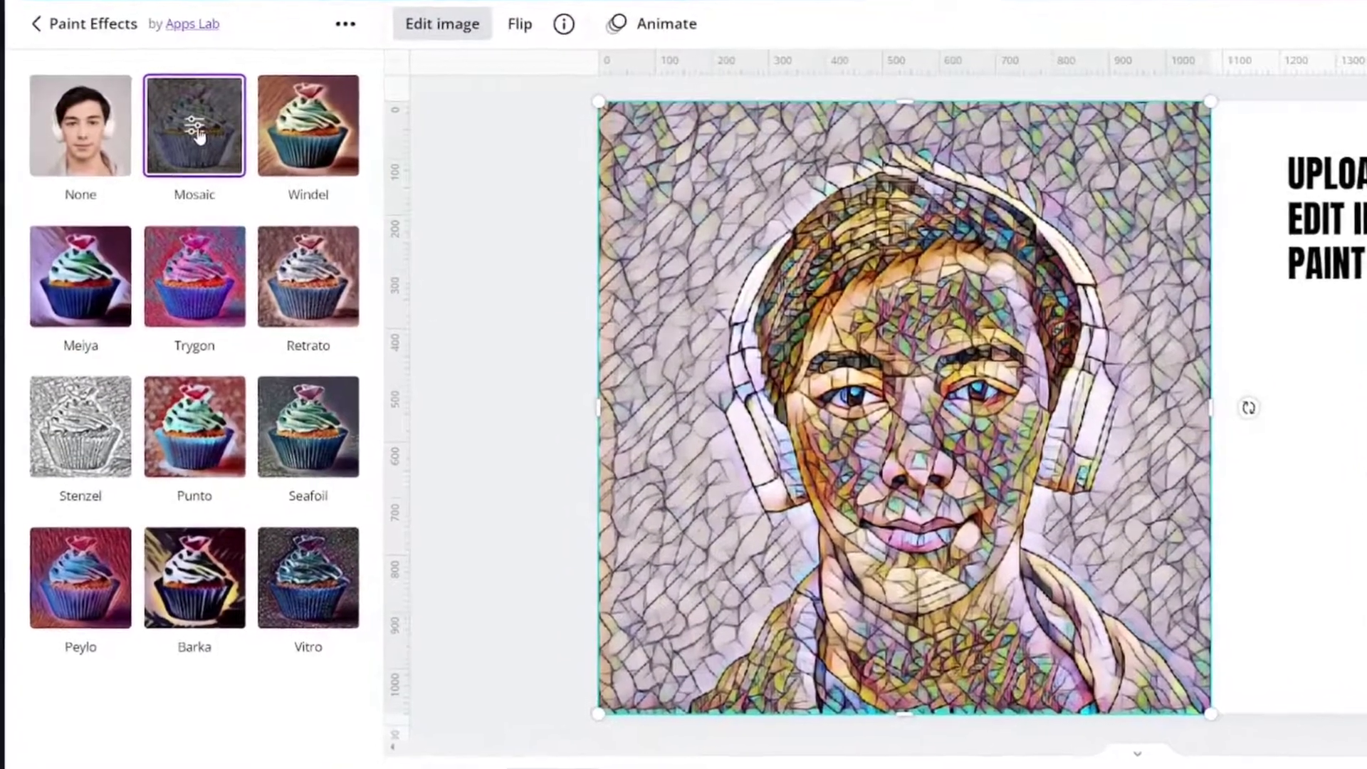
Step: Try Mosaic at a low intensity, then Low and High strength, then raise intensity to 0.84
{"action": "left_click", "coordinate": [200, 140]}
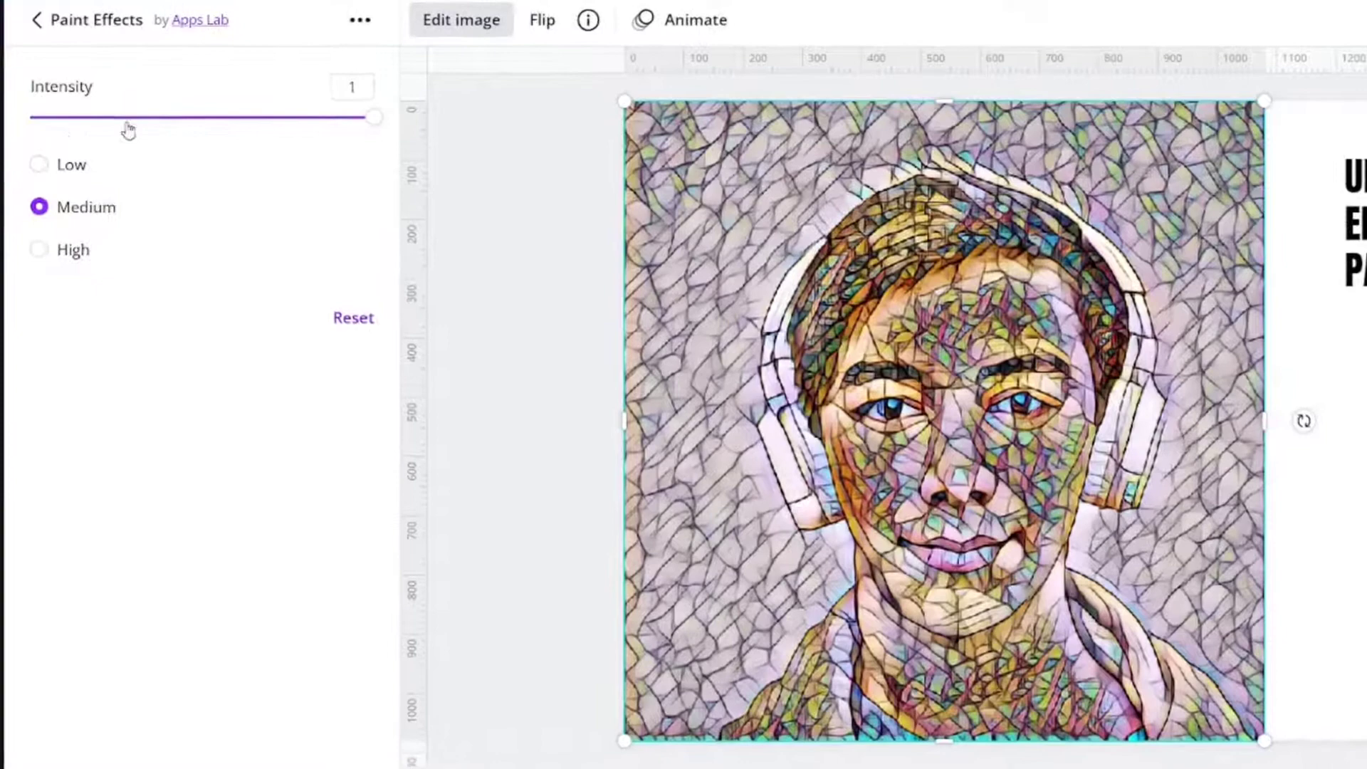
{"action": "left_click", "coordinate": [69, 119]}
{"action": "mouse_move", "coordinate": [71, 122]}
{"action": "left_mouse_down"}
{"action": "mouse_move", "coordinate": [109, 117]}
{"action": "mouse_move", "coordinate": [66, 117]}
{"action": "mouse_move", "coordinate": [79, 118]}
{"action": "left_mouse_up"}
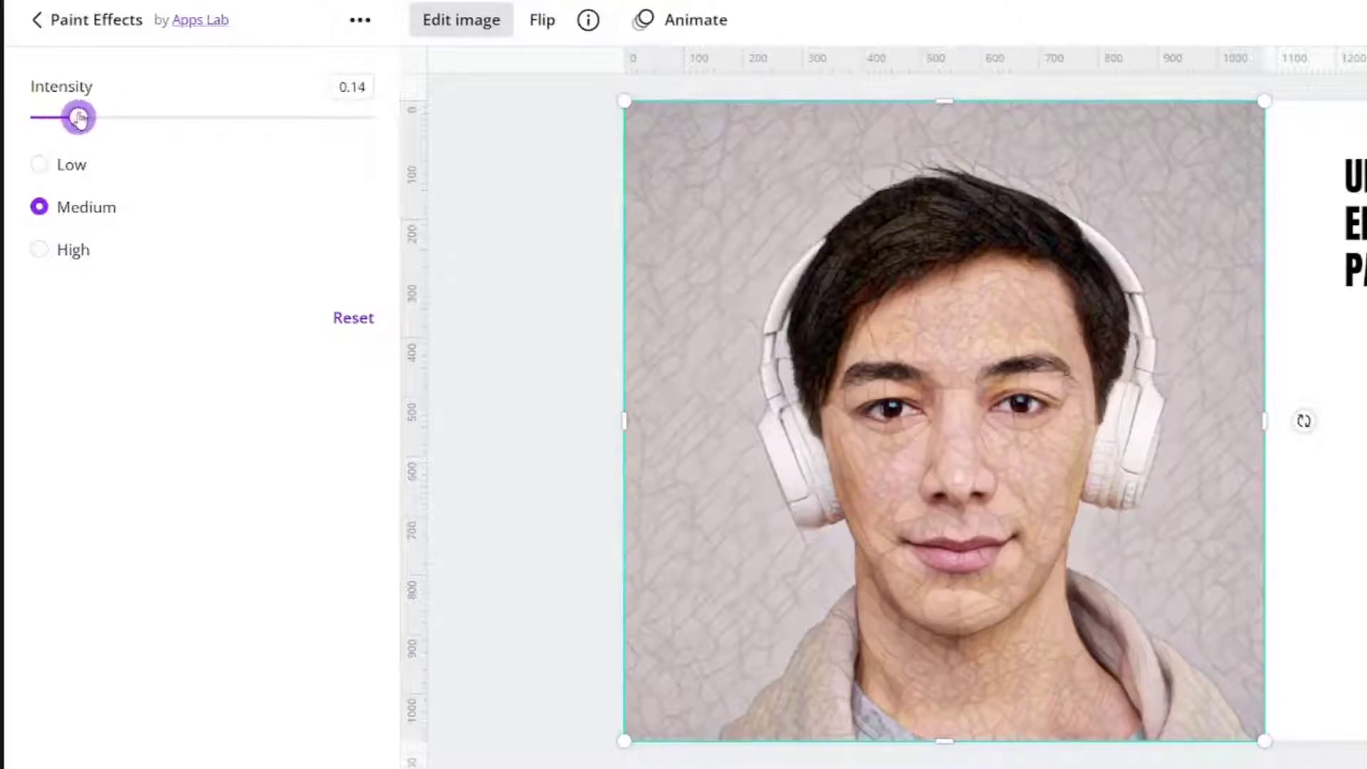
{"action": "left_click", "coordinate": [39, 167]}
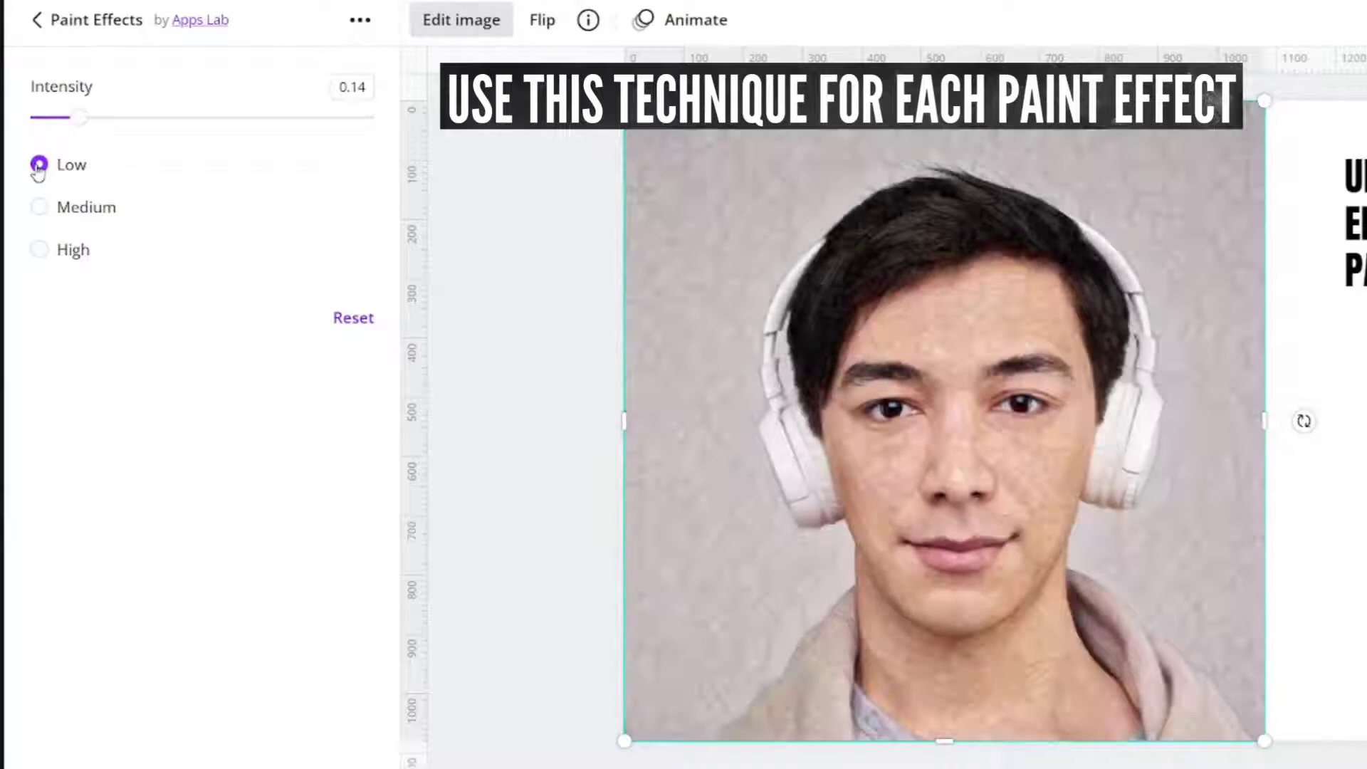
{"action": "left_click", "coordinate": [41, 251]}
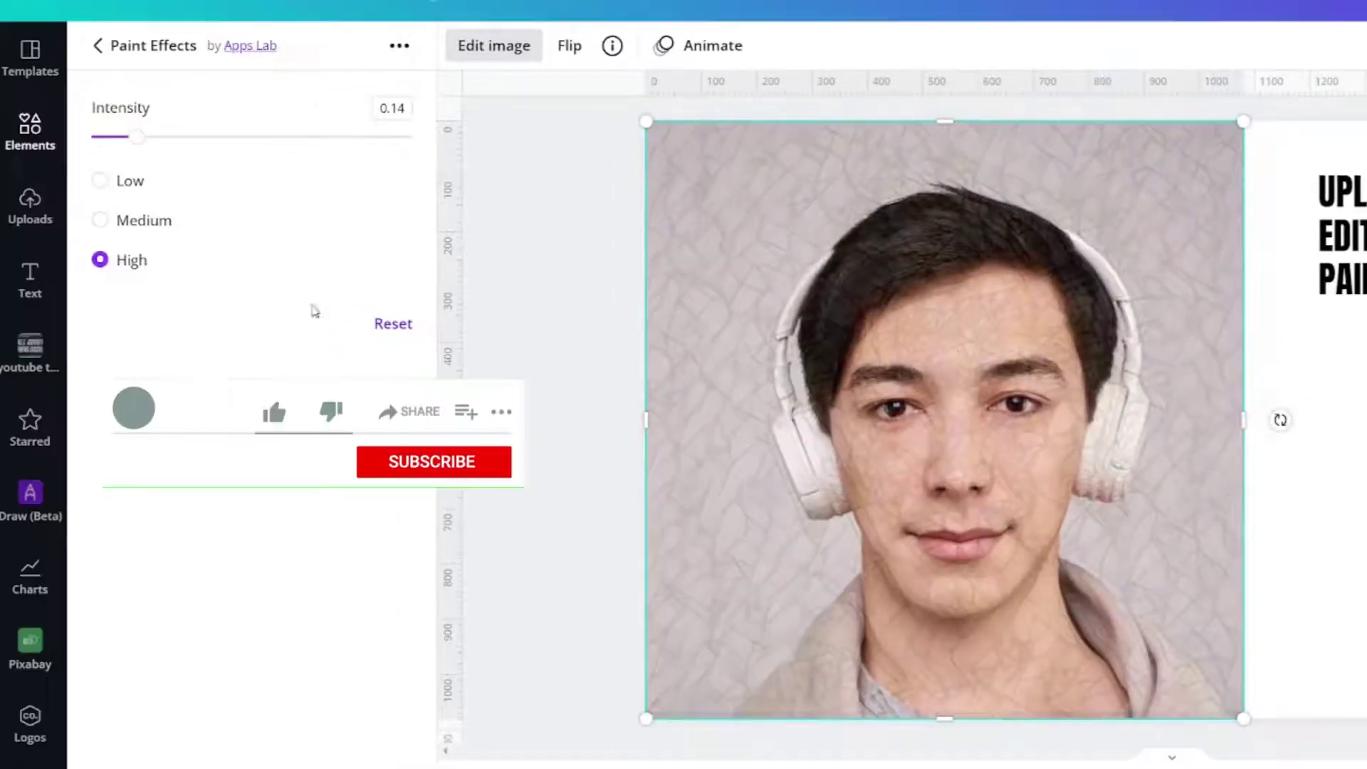
{"action": "mouse_move", "coordinate": [326, 138]}
{"action": "left_mouse_down"}
{"action": "mouse_move", "coordinate": [455, 146]}
{"action": "mouse_move", "coordinate": [299, 140]}
{"action": "left_mouse_up"}
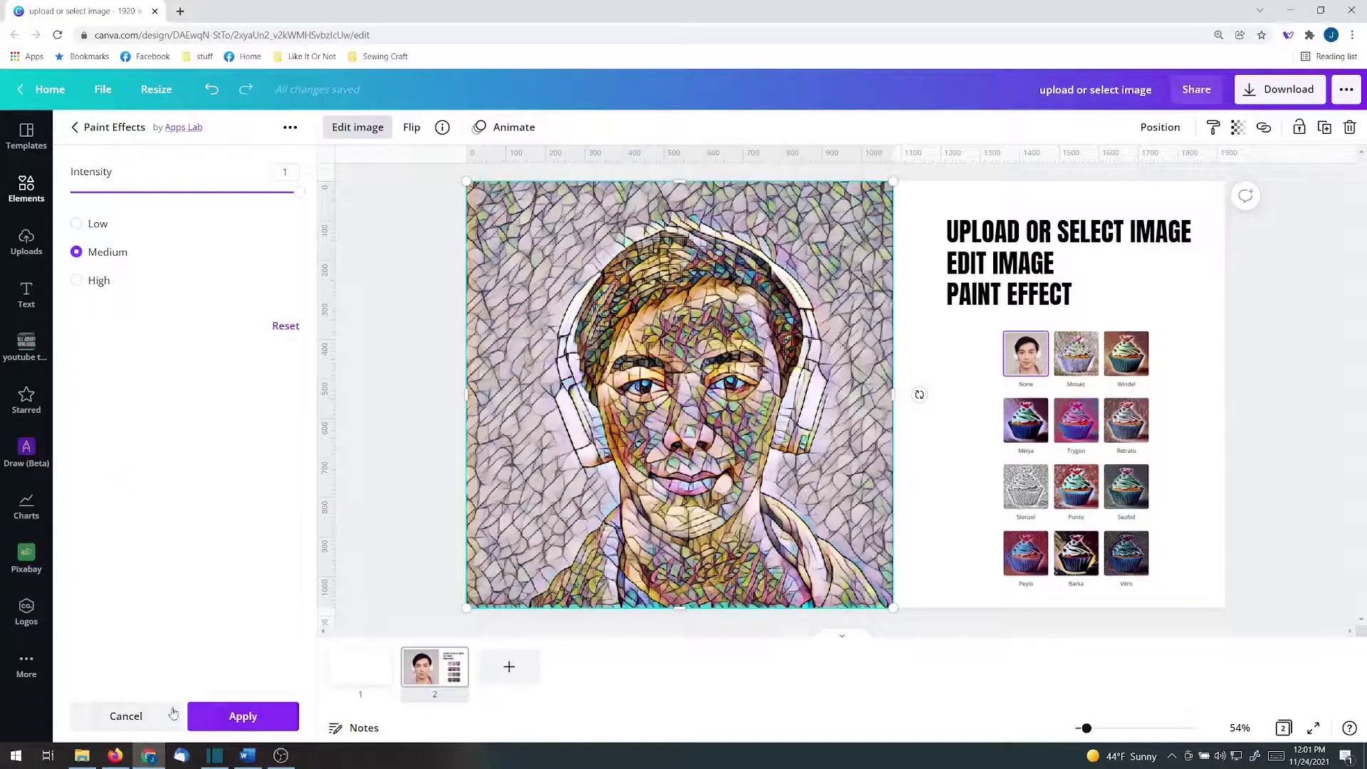
Step: Discard Mosaic, apply Windel and set its intensity to 0.41, then 0.65
{"action": "left_click", "coordinate": [126, 716]}
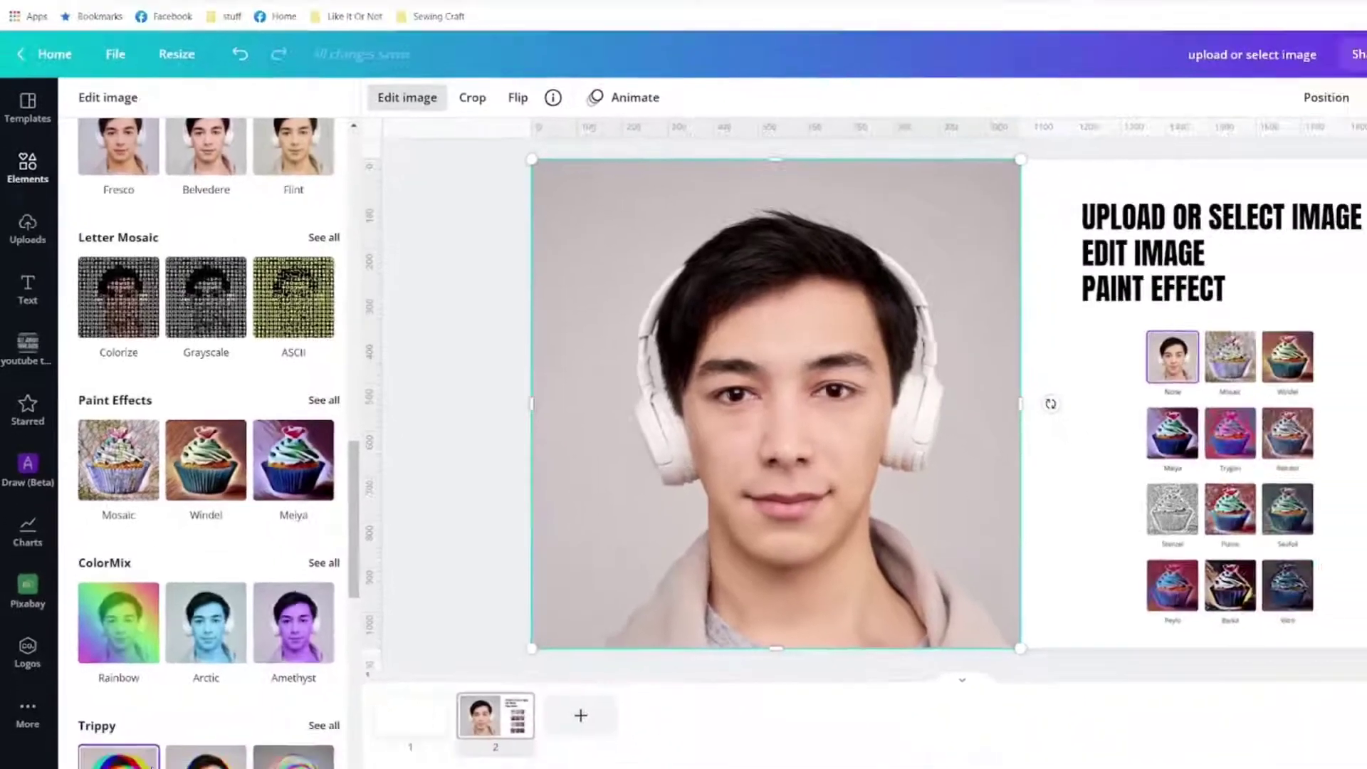
{"action": "scroll", "coordinate": [143, 447], "scroll_direction": "up", "scroll_amount": 6}
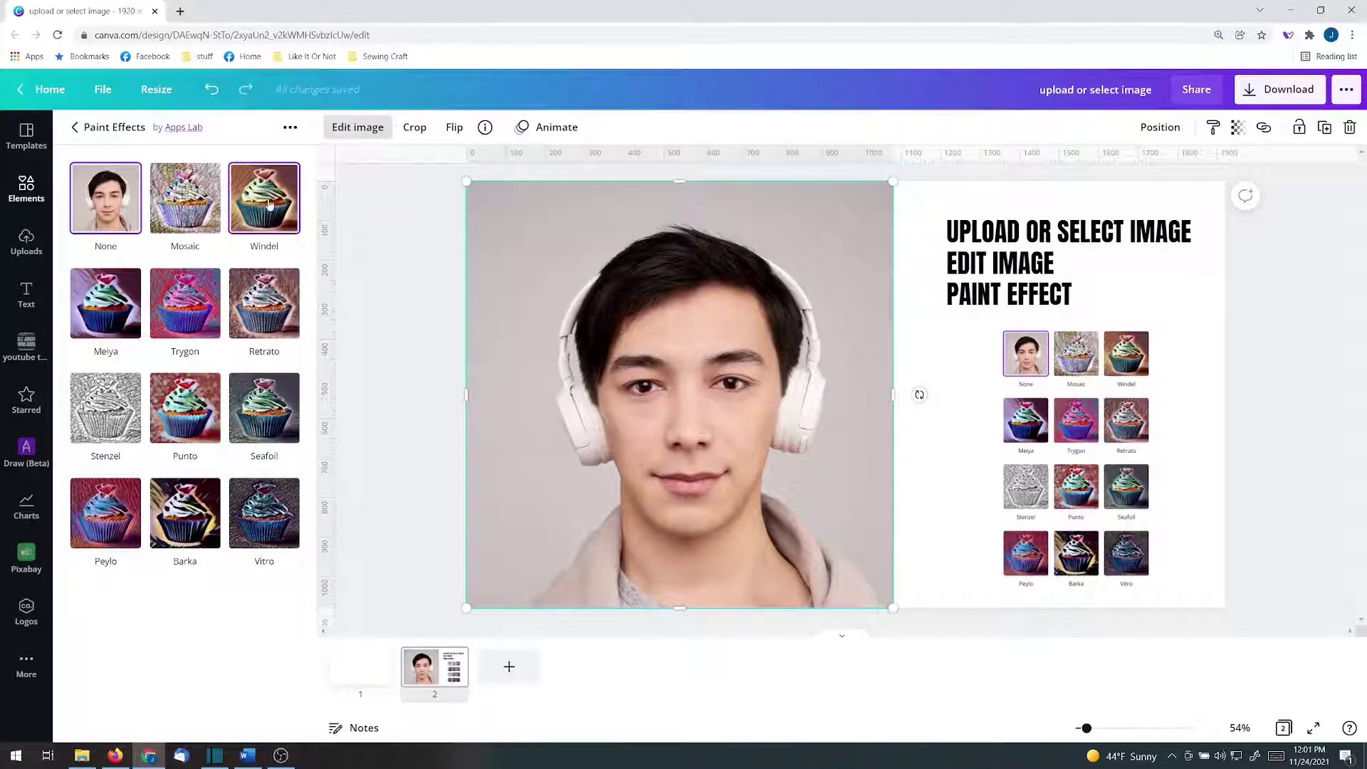
{"action": "left_click", "coordinate": [268, 203]}
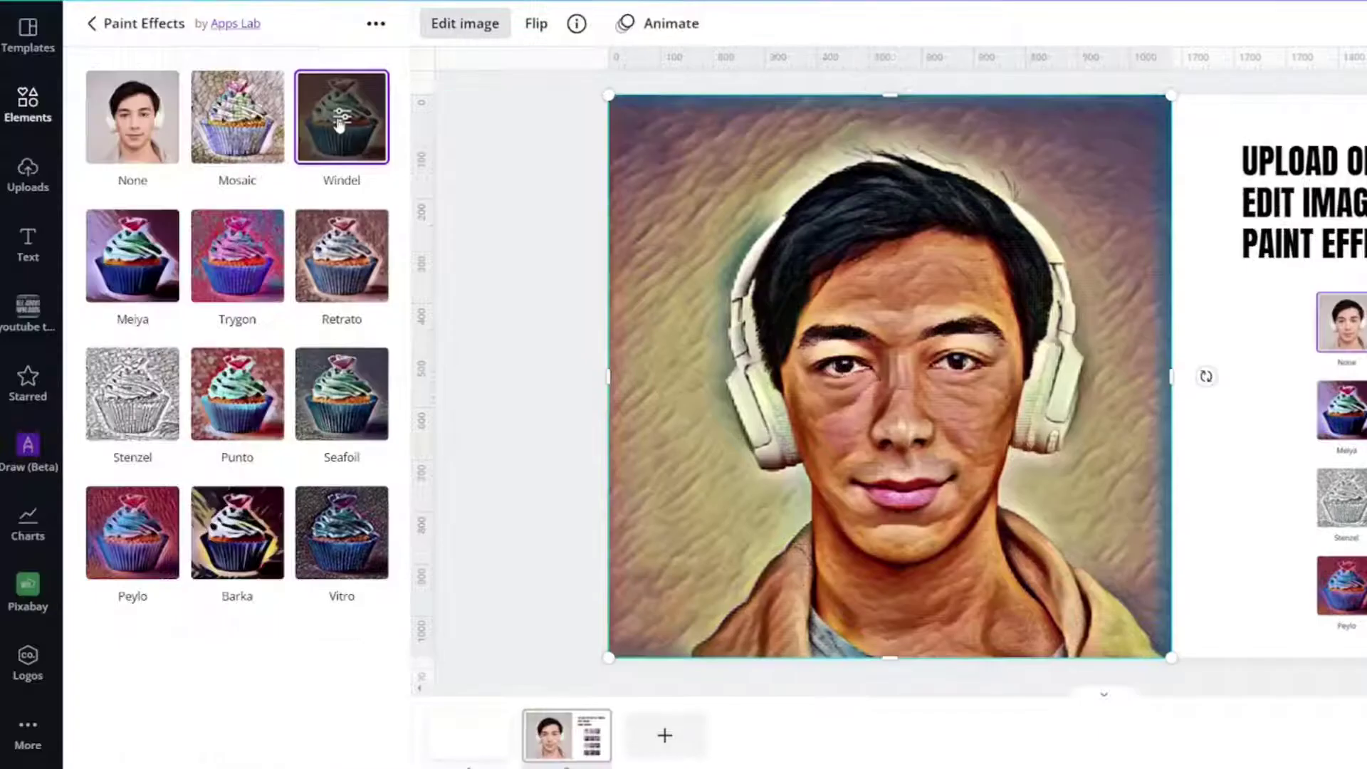
{"action": "left_click", "coordinate": [53, 117]}
{"action": "left_click_drag", "start_coordinate": [349, 119], "coordinate": [208, 113]}
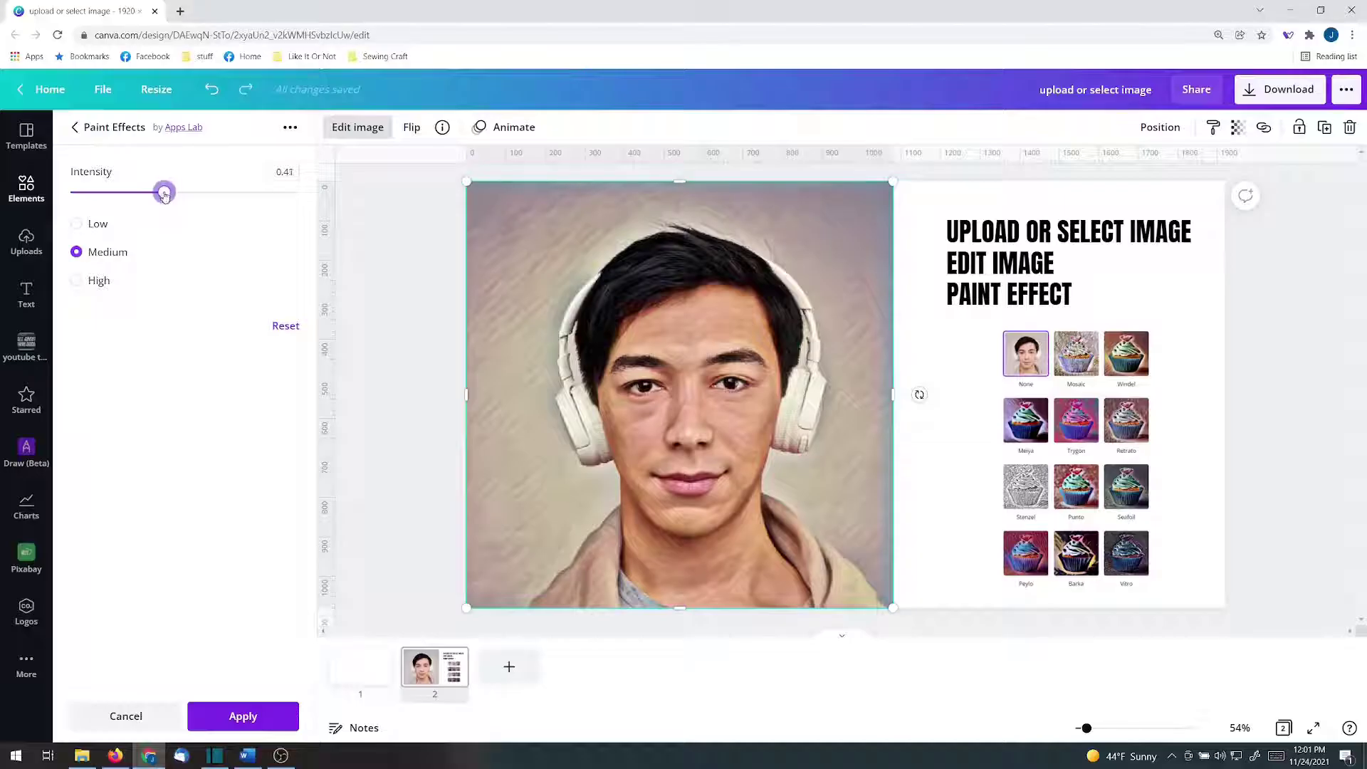
{"action": "left_click_drag", "start_coordinate": [164, 195], "coordinate": [246, 192]}
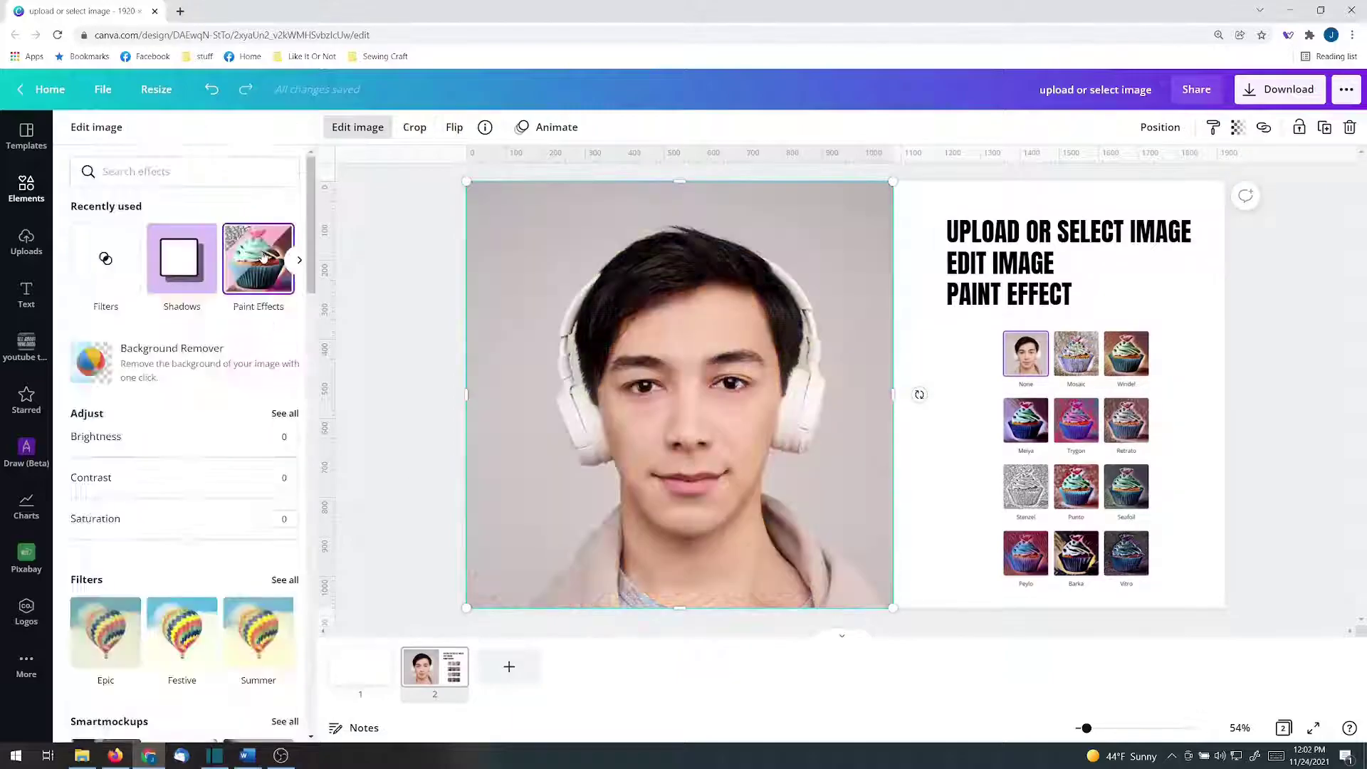
Step: Apply Meiya, raise its intensity from 0.18 through about 0.36 to full, then switch to Trygon
{"action": "left_click", "coordinate": [266, 257]}
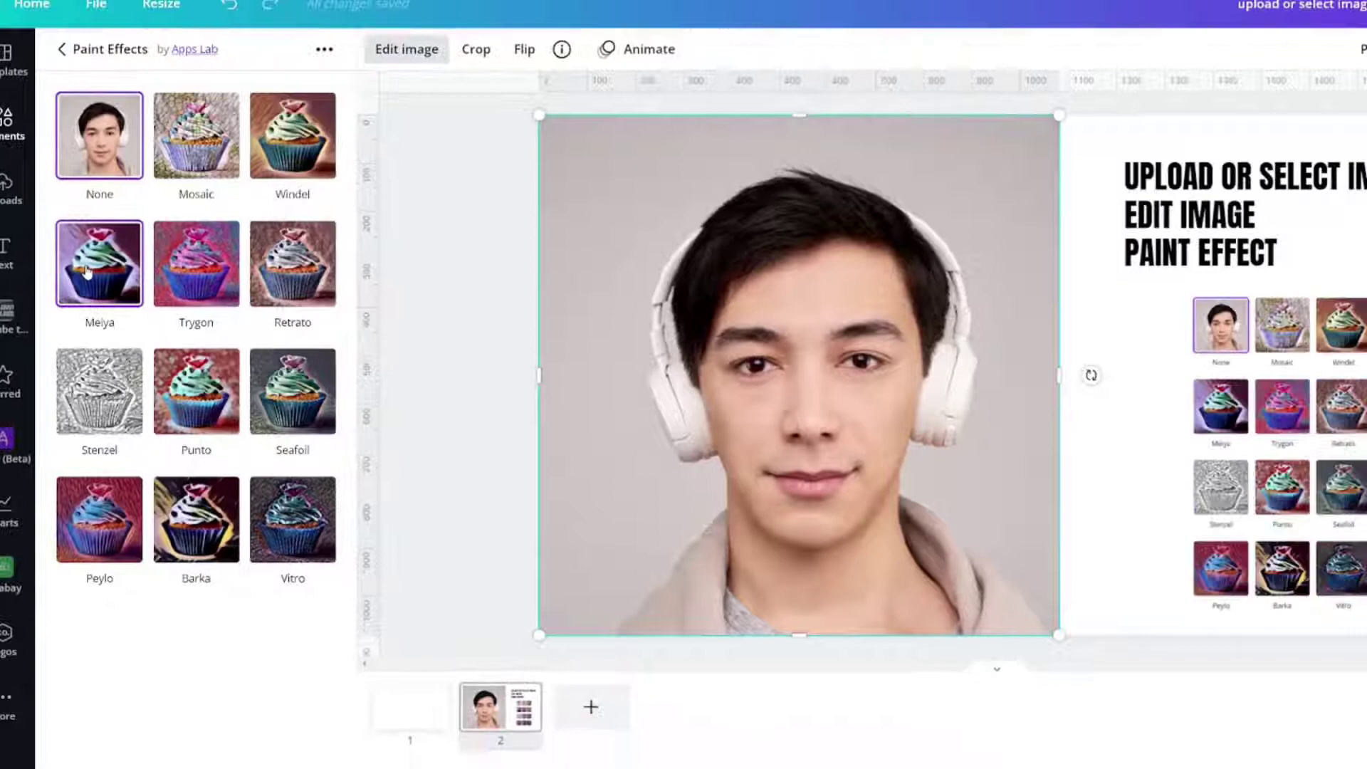
{"action": "left_click", "coordinate": [93, 276]}
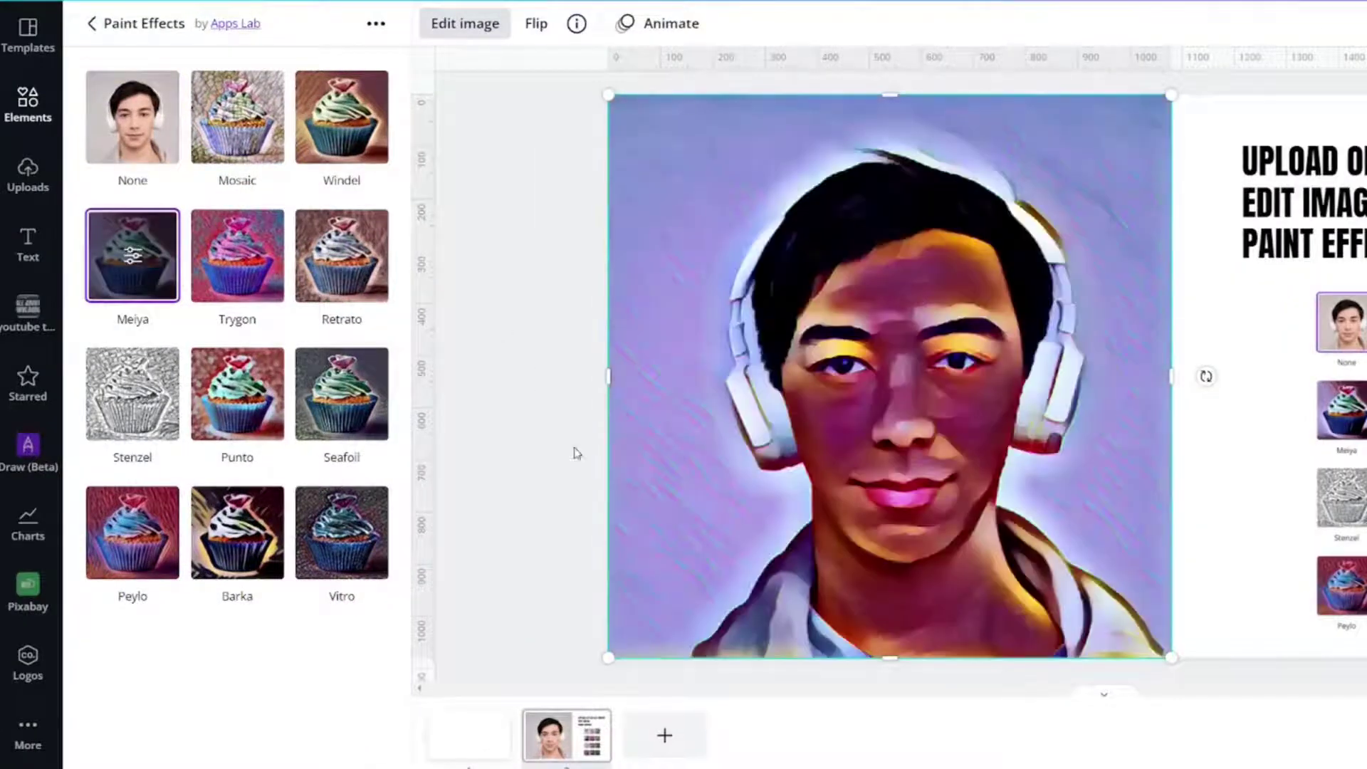
{"action": "left_click", "coordinate": [135, 264]}
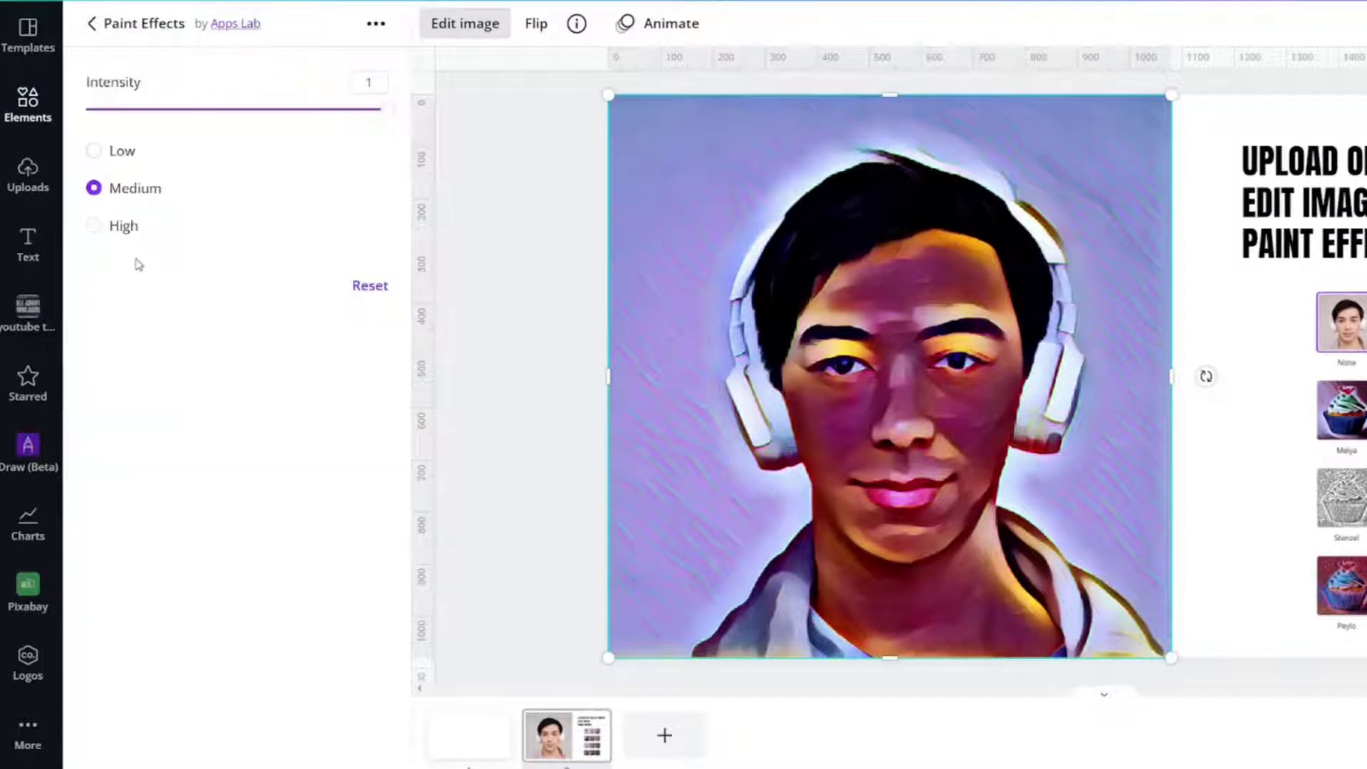
{"action": "left_click", "coordinate": [143, 111]}
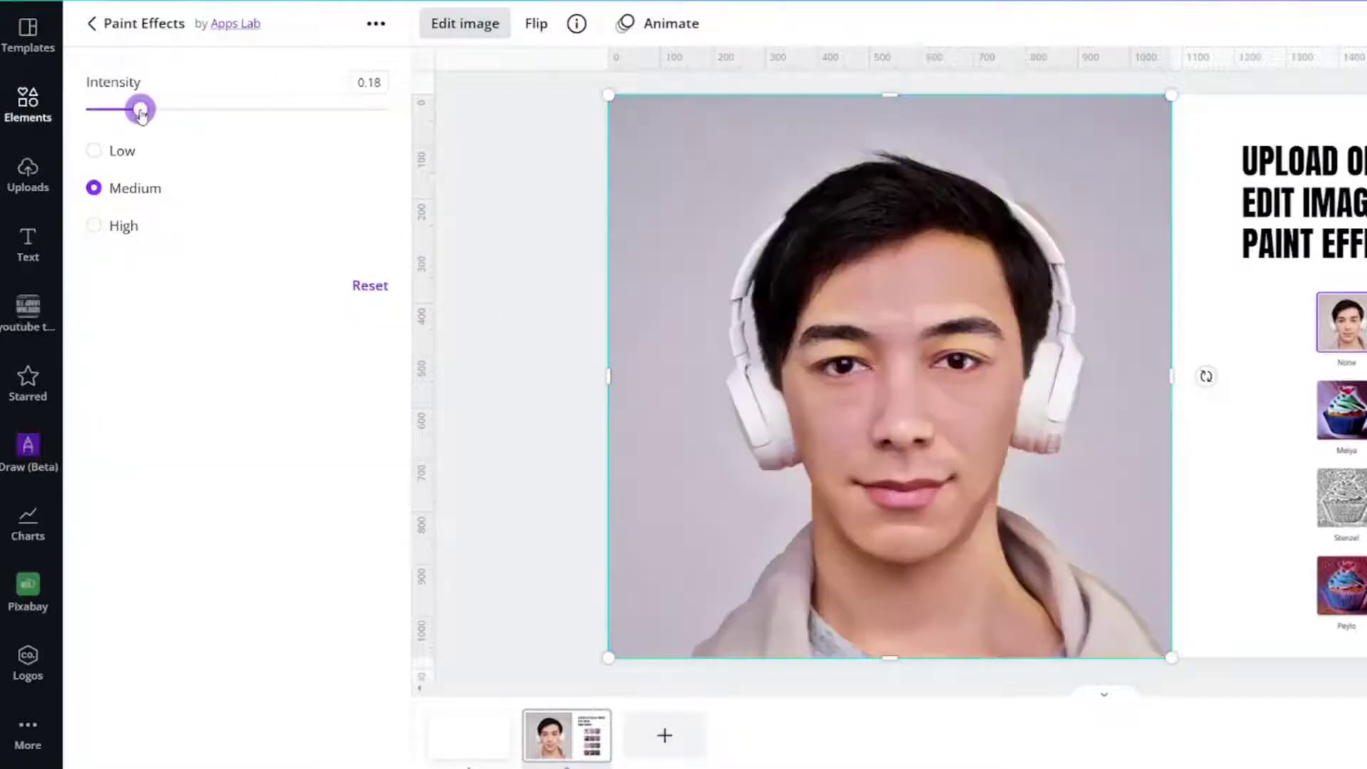
{"action": "left_click_drag", "start_coordinate": [141, 115], "coordinate": [212, 116]}
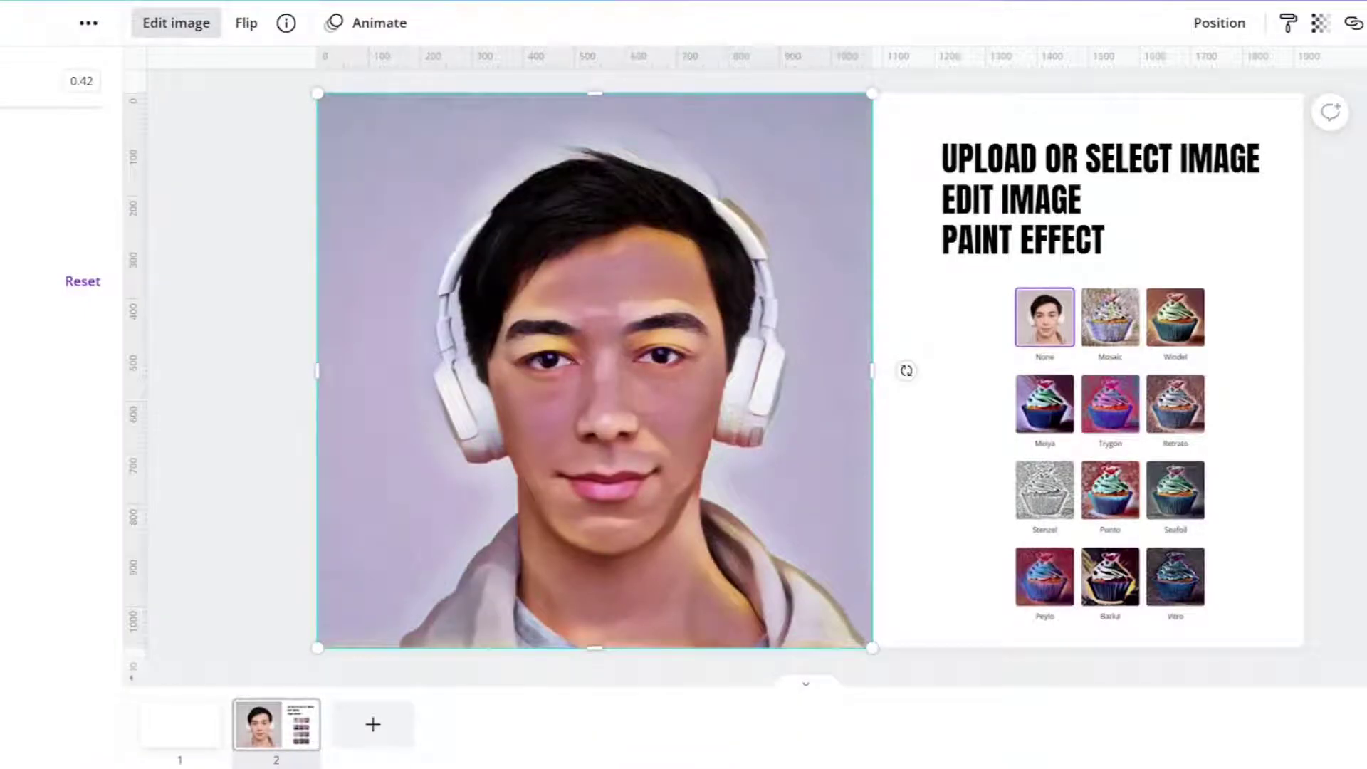
{"action": "left_click_drag", "start_coordinate": [0, 114], "coordinate": [0, 107]}
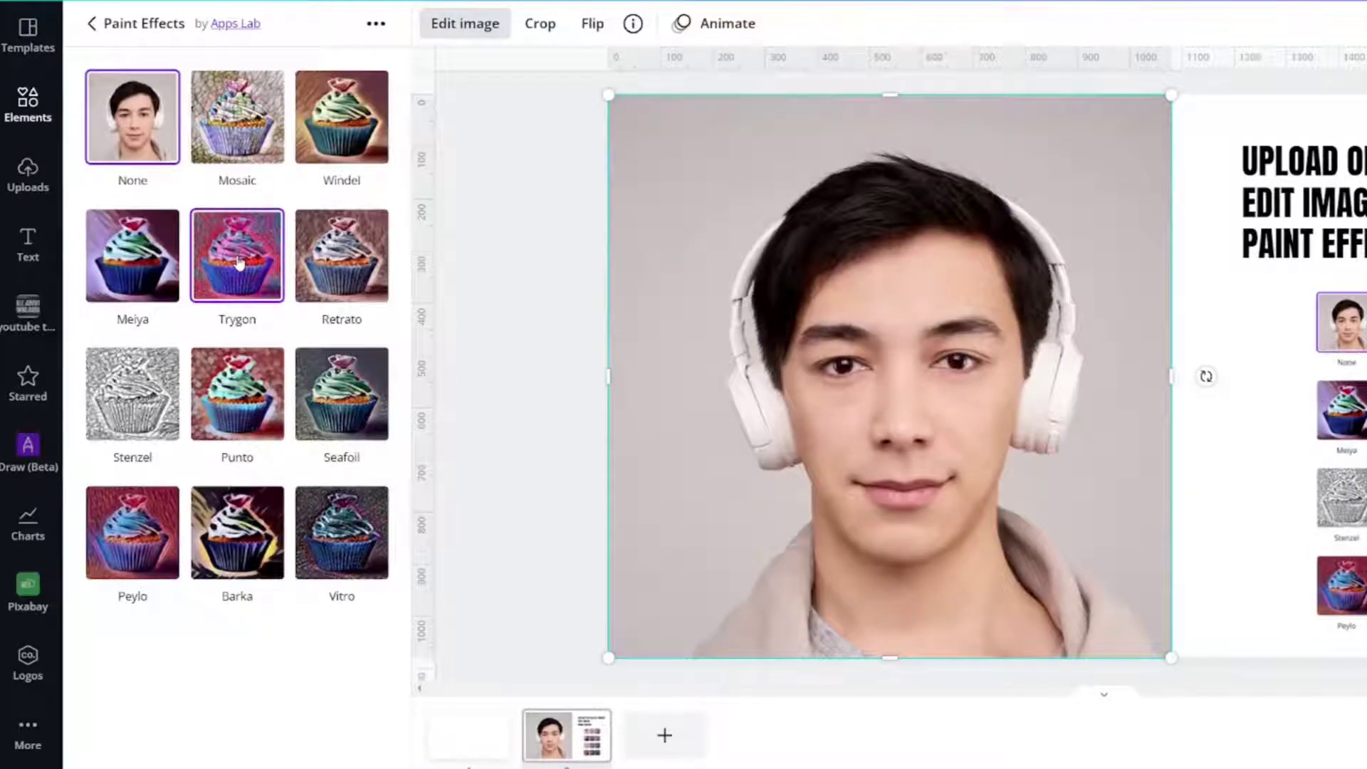
{"action": "left_click", "coordinate": [239, 263]}
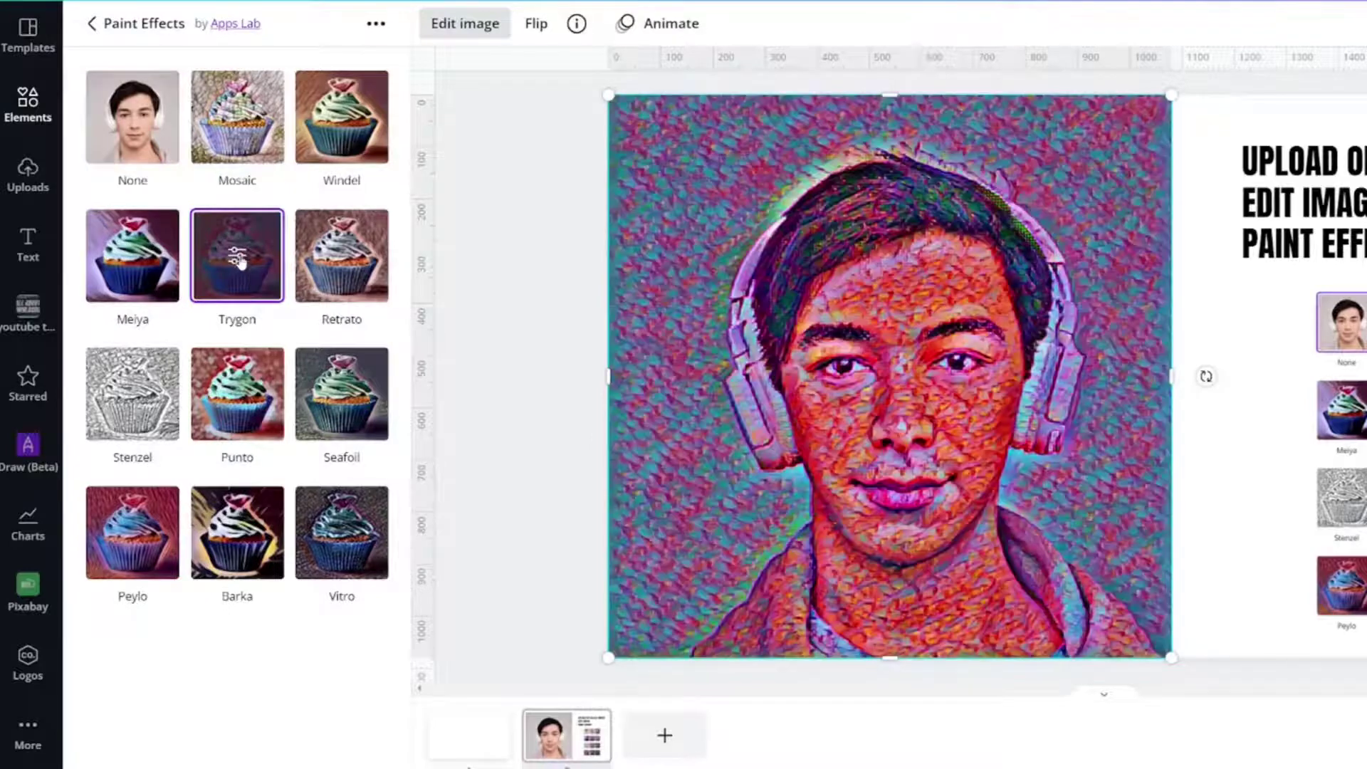
Step: Weaken Trygon to about 0.3 intensity, then apply Retrato and set its intensity to 0.38
{"action": "left_click", "coordinate": [243, 263]}
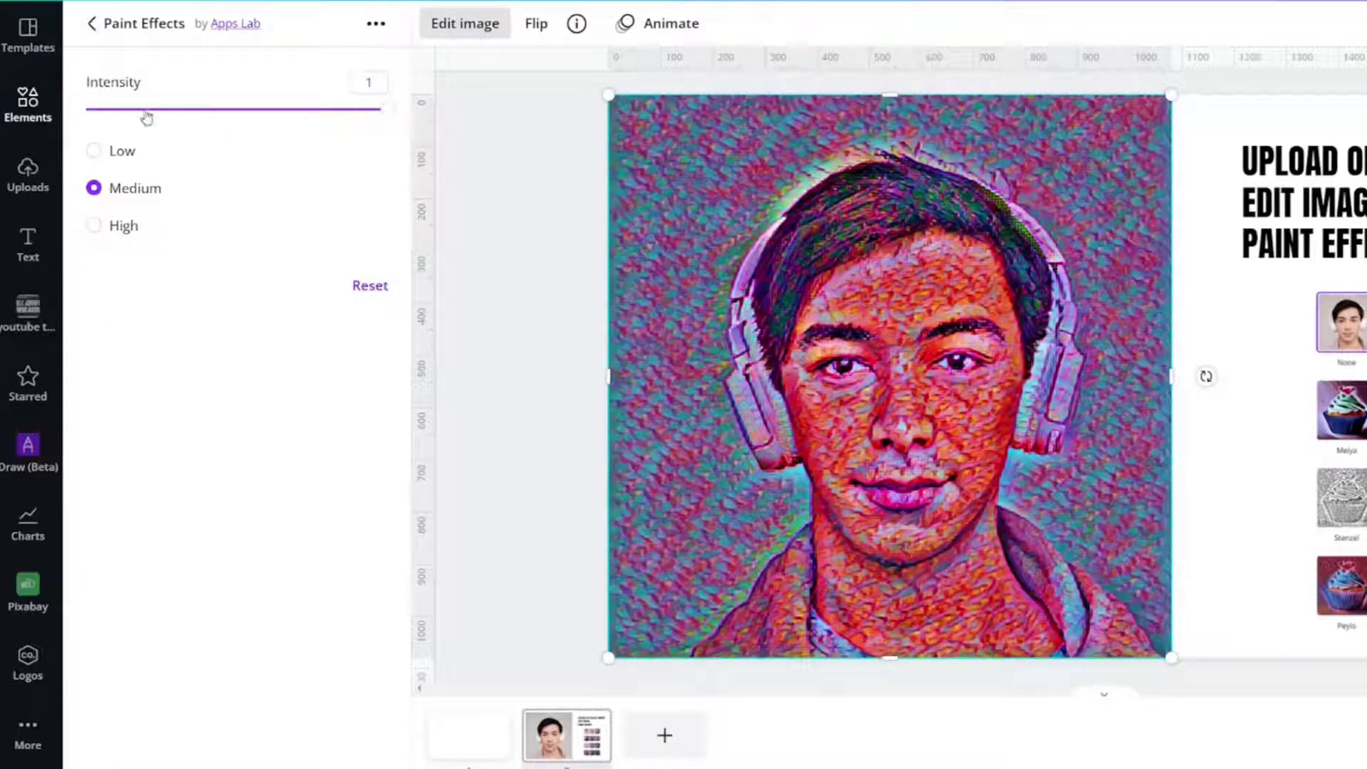
{"action": "left_click_drag", "start_coordinate": [146, 113], "coordinate": [178, 117]}
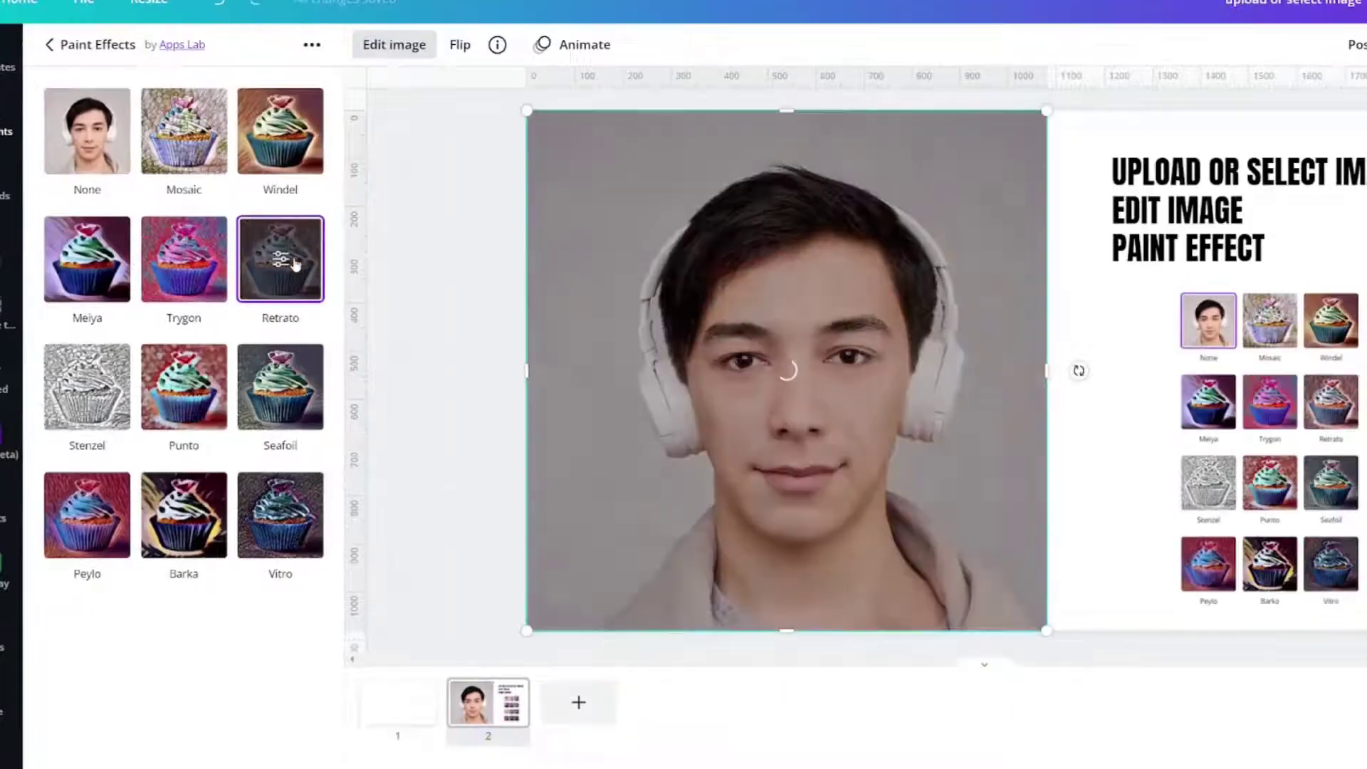
{"action": "left_click", "coordinate": [345, 262]}
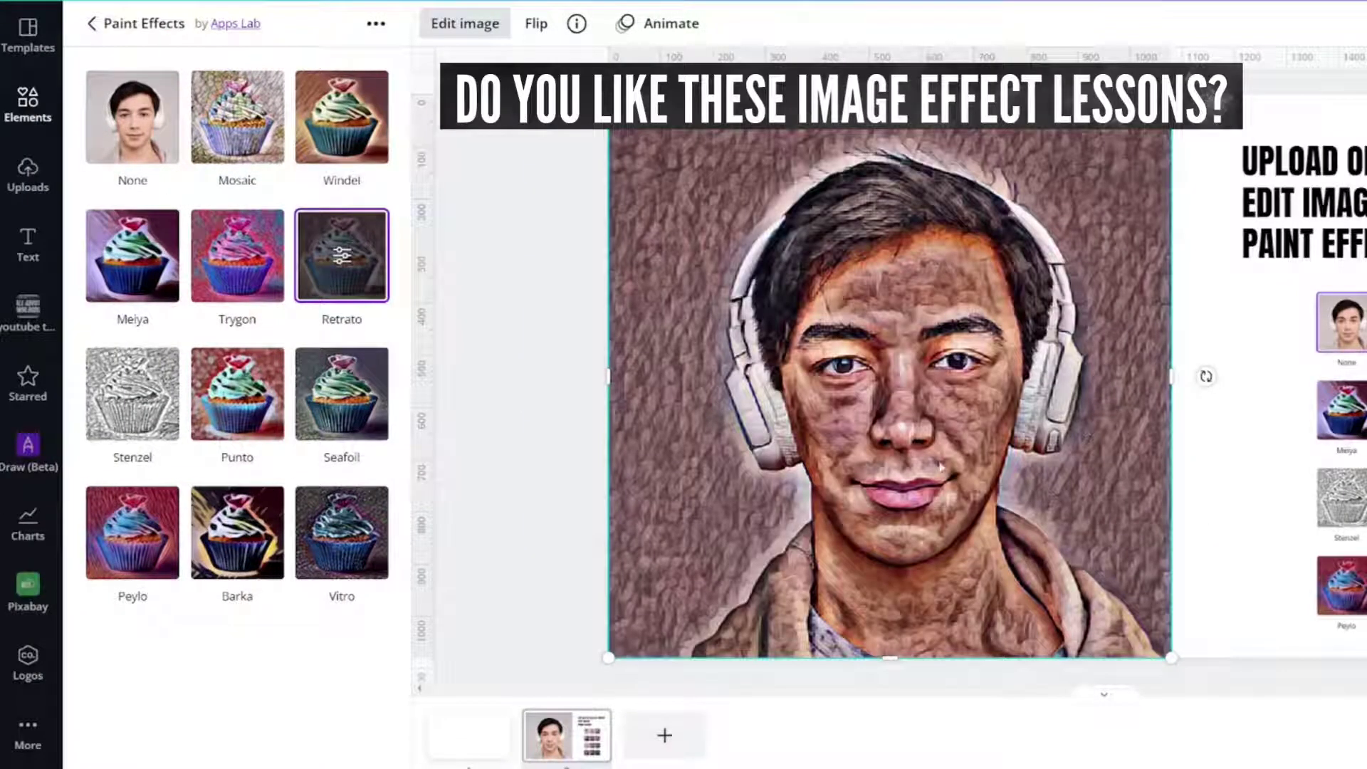
{"action": "left_click", "coordinate": [344, 256]}
{"action": "left_click", "coordinate": [201, 109]}
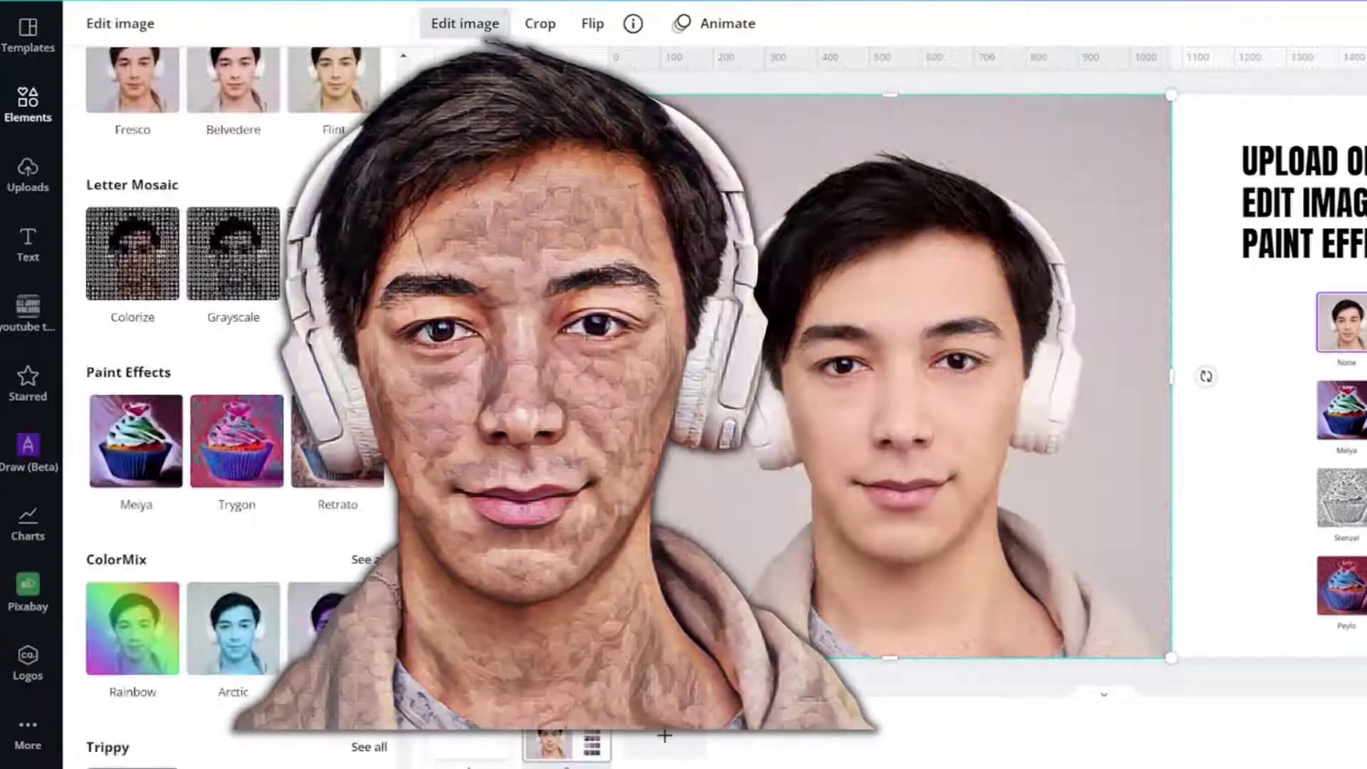
Step: Apply Stenzel softened to 0.28 intensity, then try Punto and open its intensity settings
{"action": "left_click", "coordinate": [132, 403]}
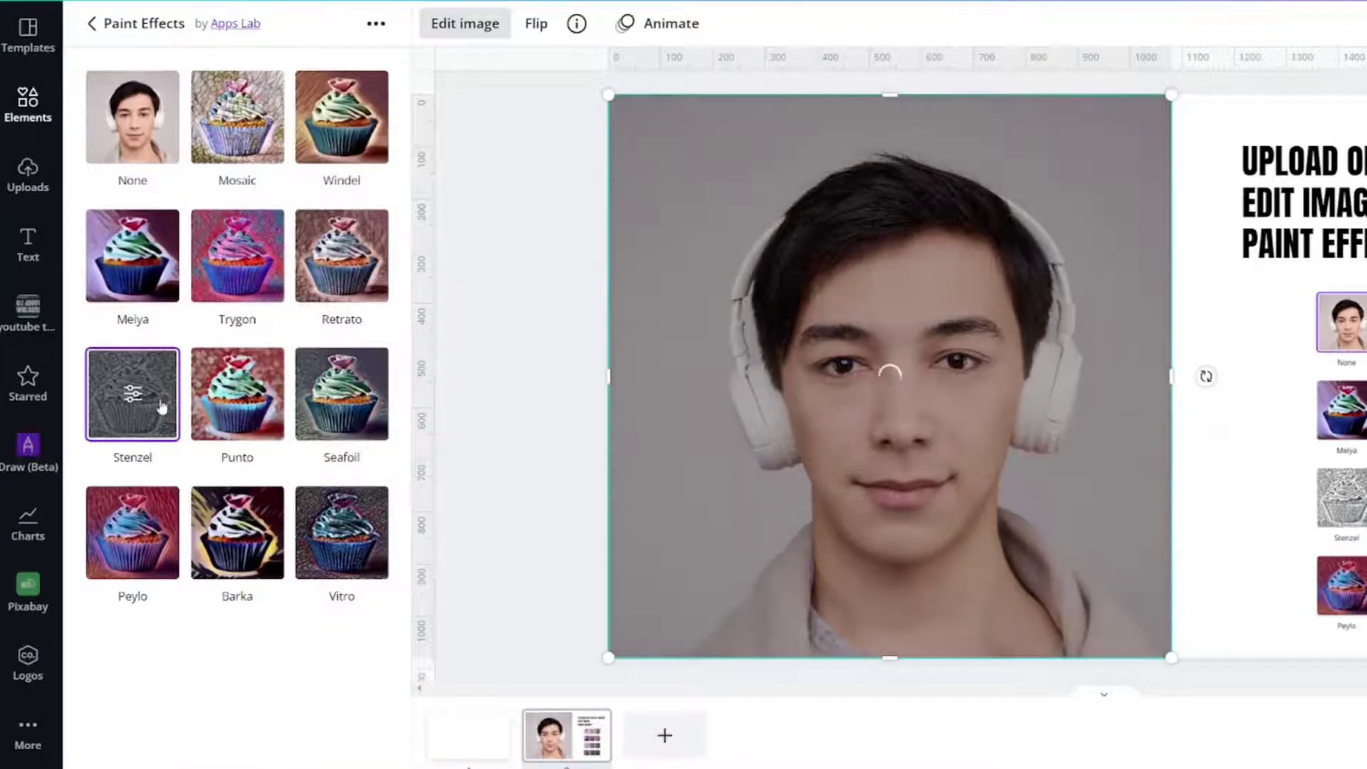
{"action": "left_click", "coordinate": [153, 418]}
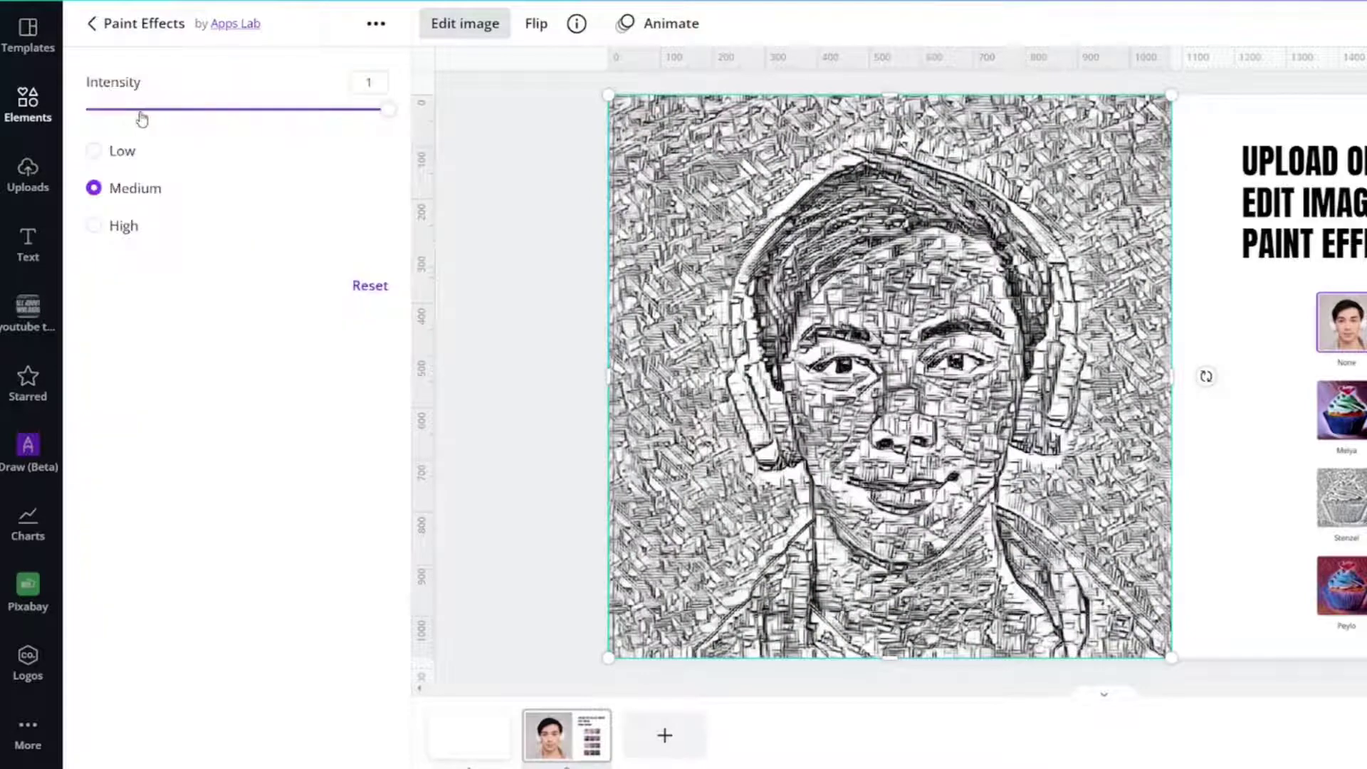
{"action": "left_click_drag", "start_coordinate": [137, 114], "coordinate": [172, 122]}
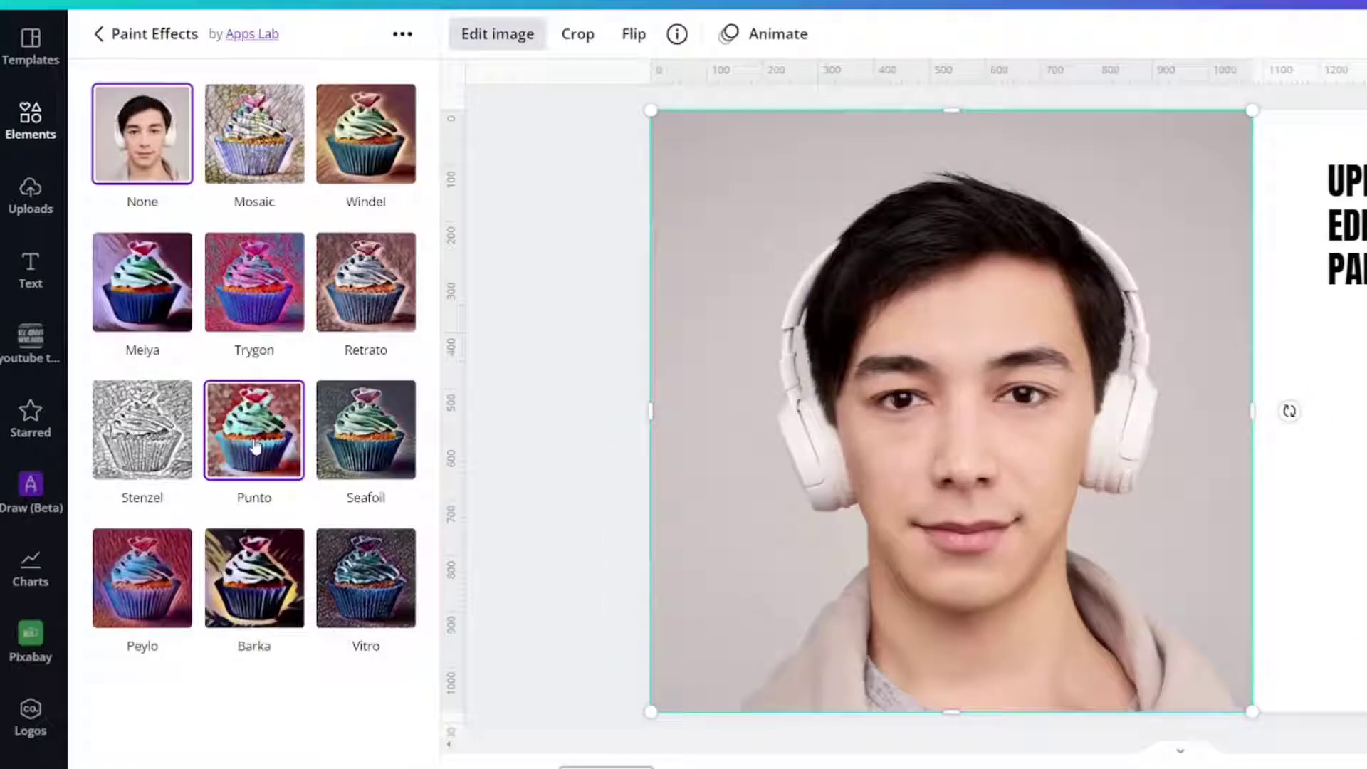
{"action": "left_click", "coordinate": [256, 446]}
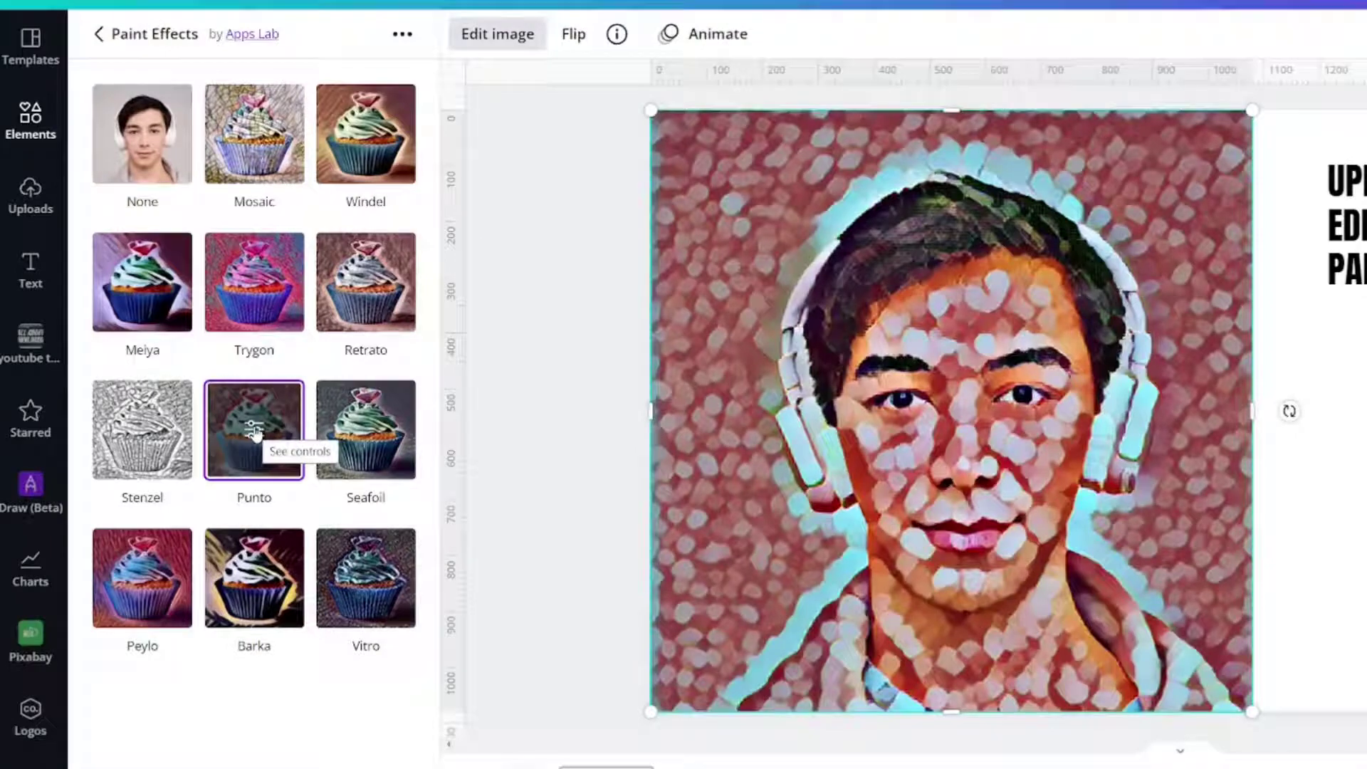
{"action": "left_click", "coordinate": [256, 431]}
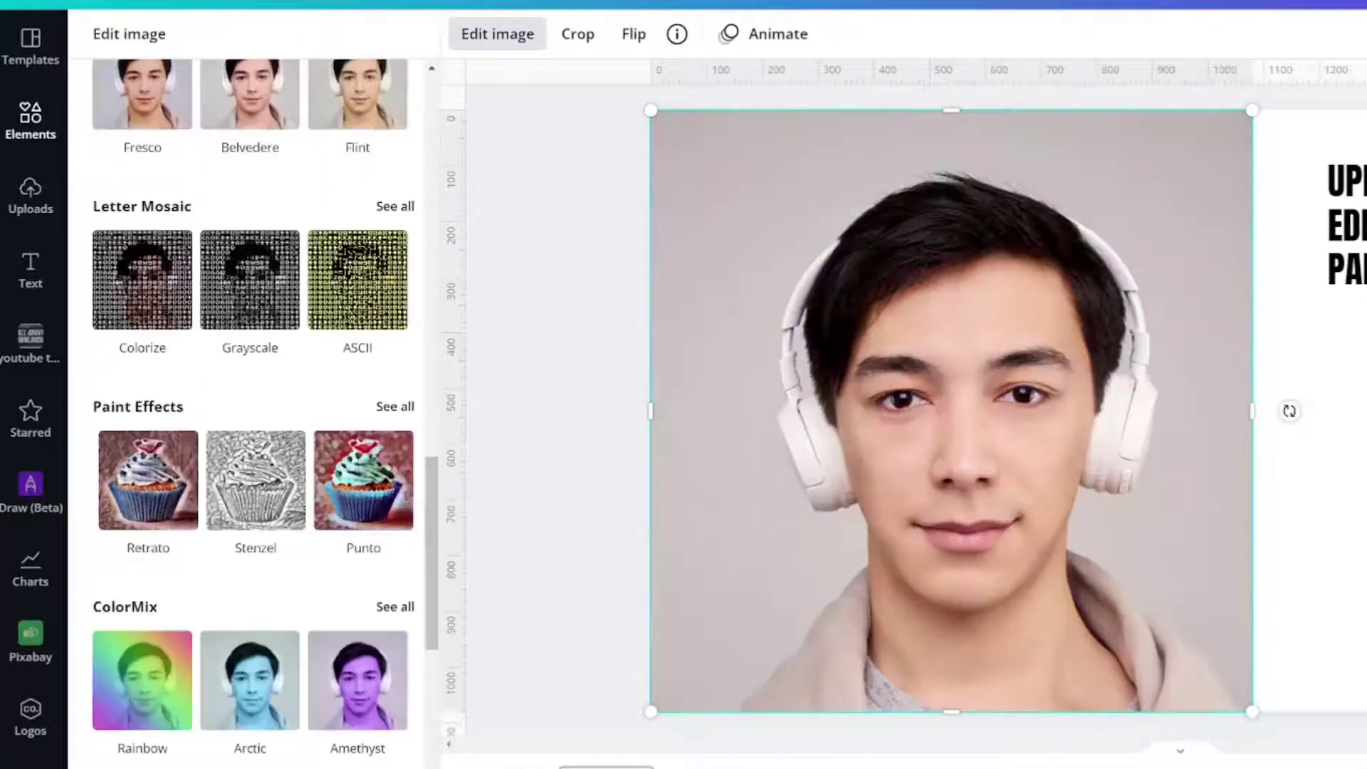
Step: Try Seafoil at 0.22 intensity, then Peylo weakened to about 0.4
{"action": "left_click", "coordinate": [363, 471]}
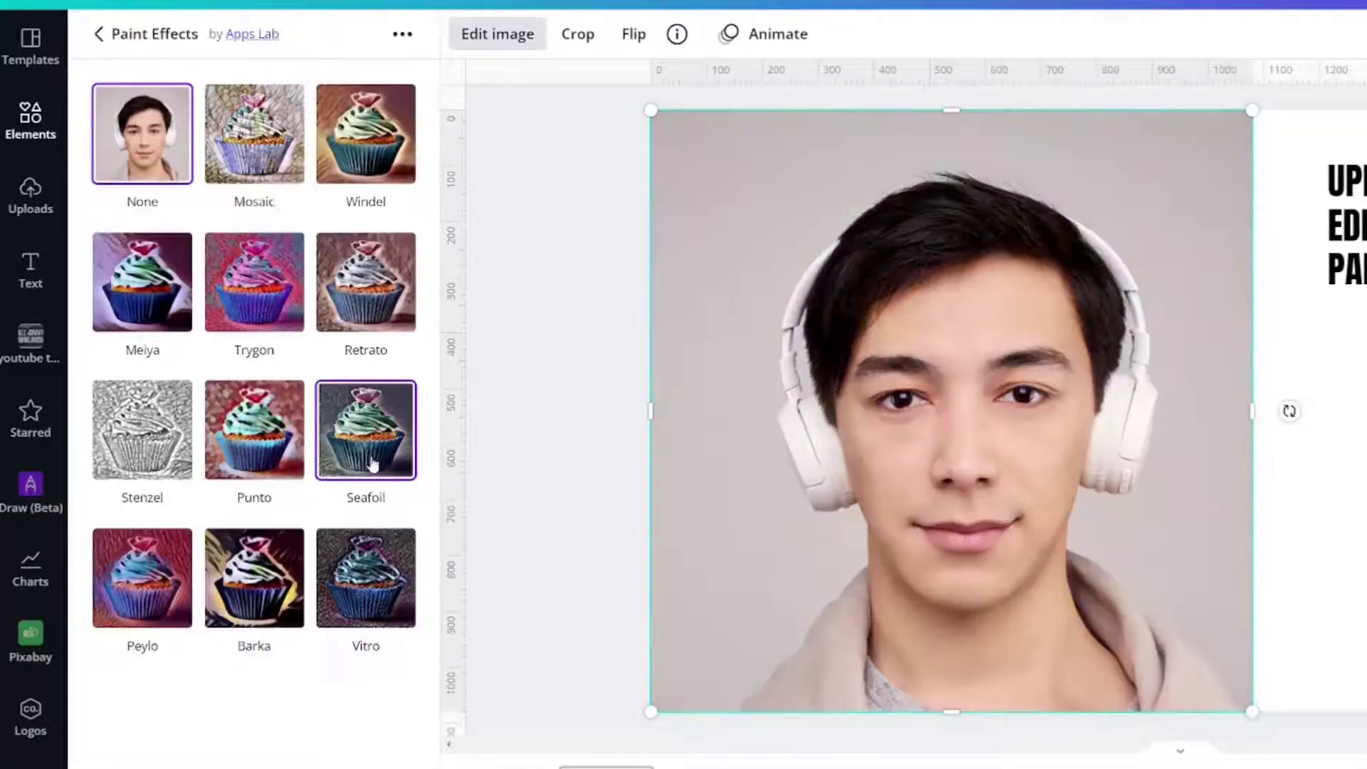
{"action": "left_click", "coordinate": [363, 450]}
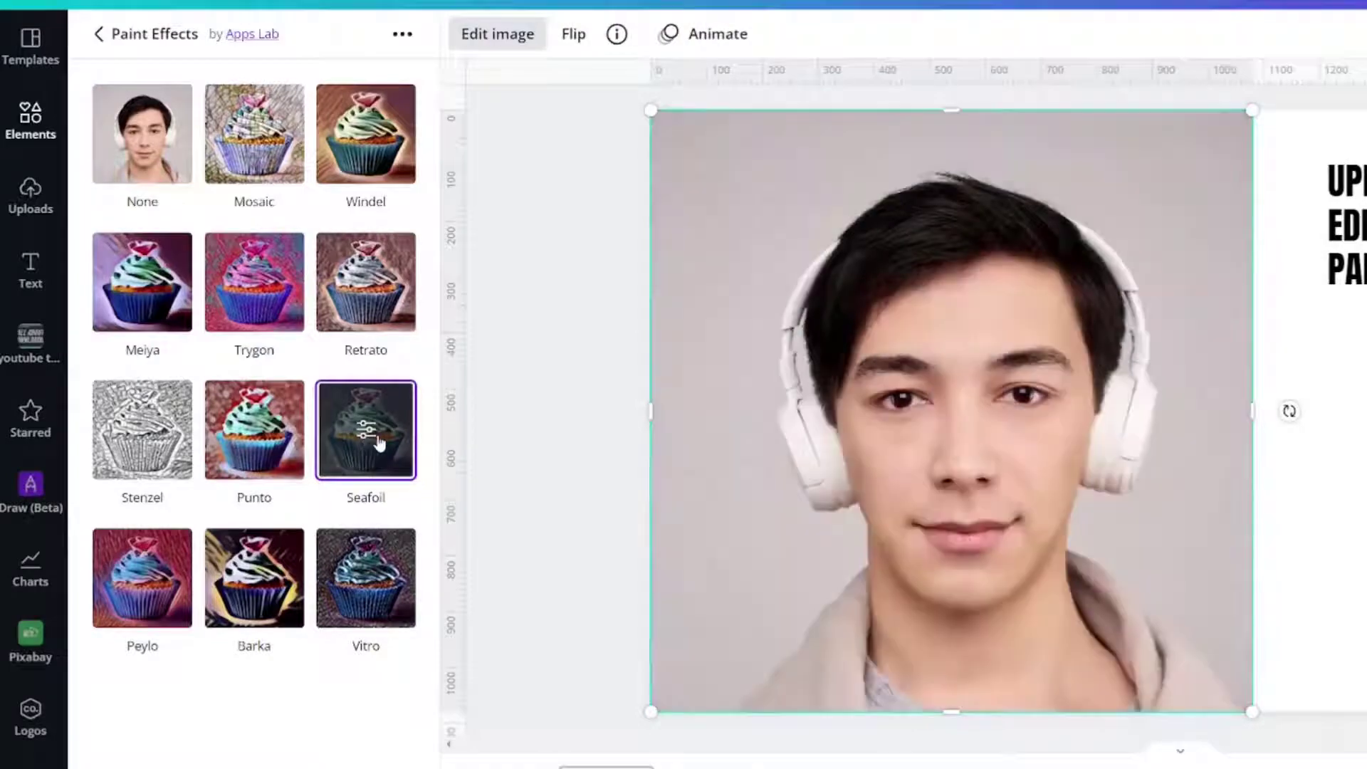
{"action": "left_click", "coordinate": [376, 435]}
{"action": "left_click_drag", "start_coordinate": [158, 130], "coordinate": [164, 127]}
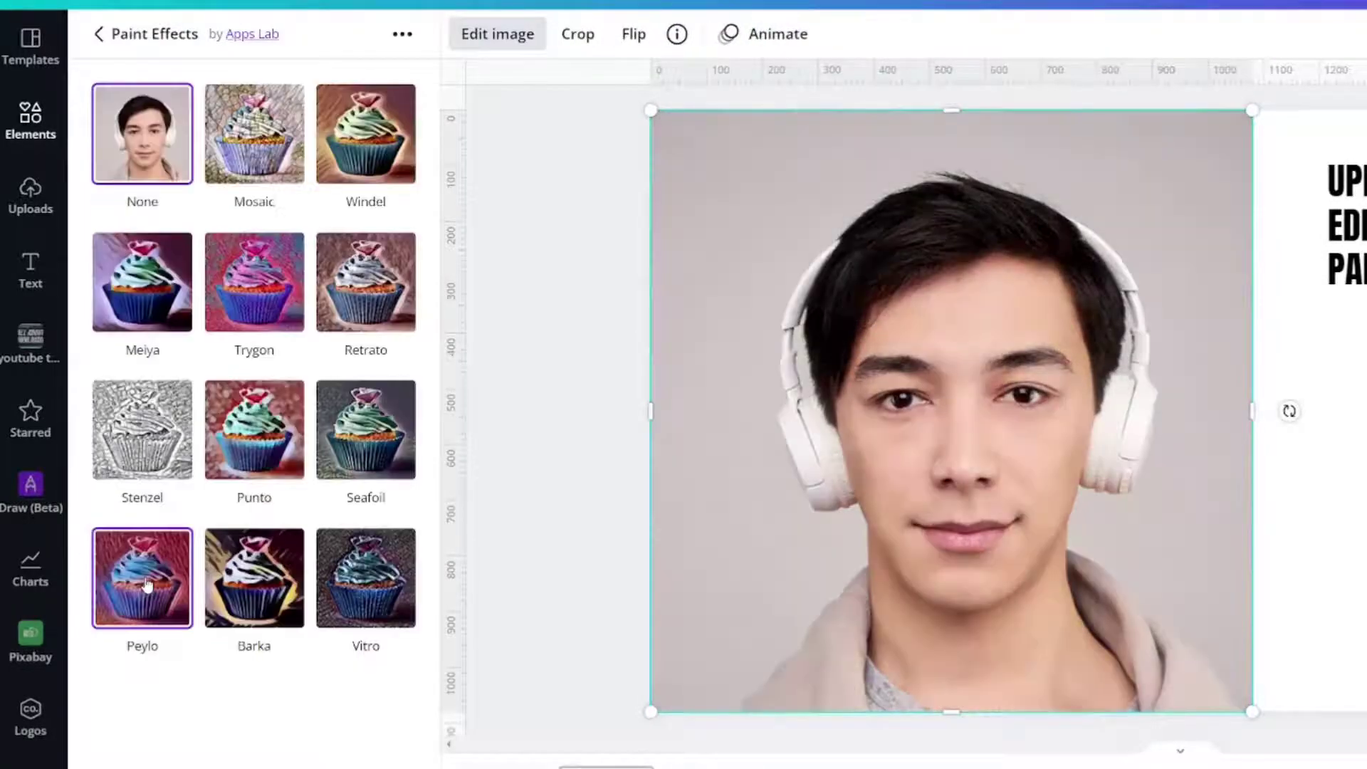
{"action": "left_click", "coordinate": [146, 585]}
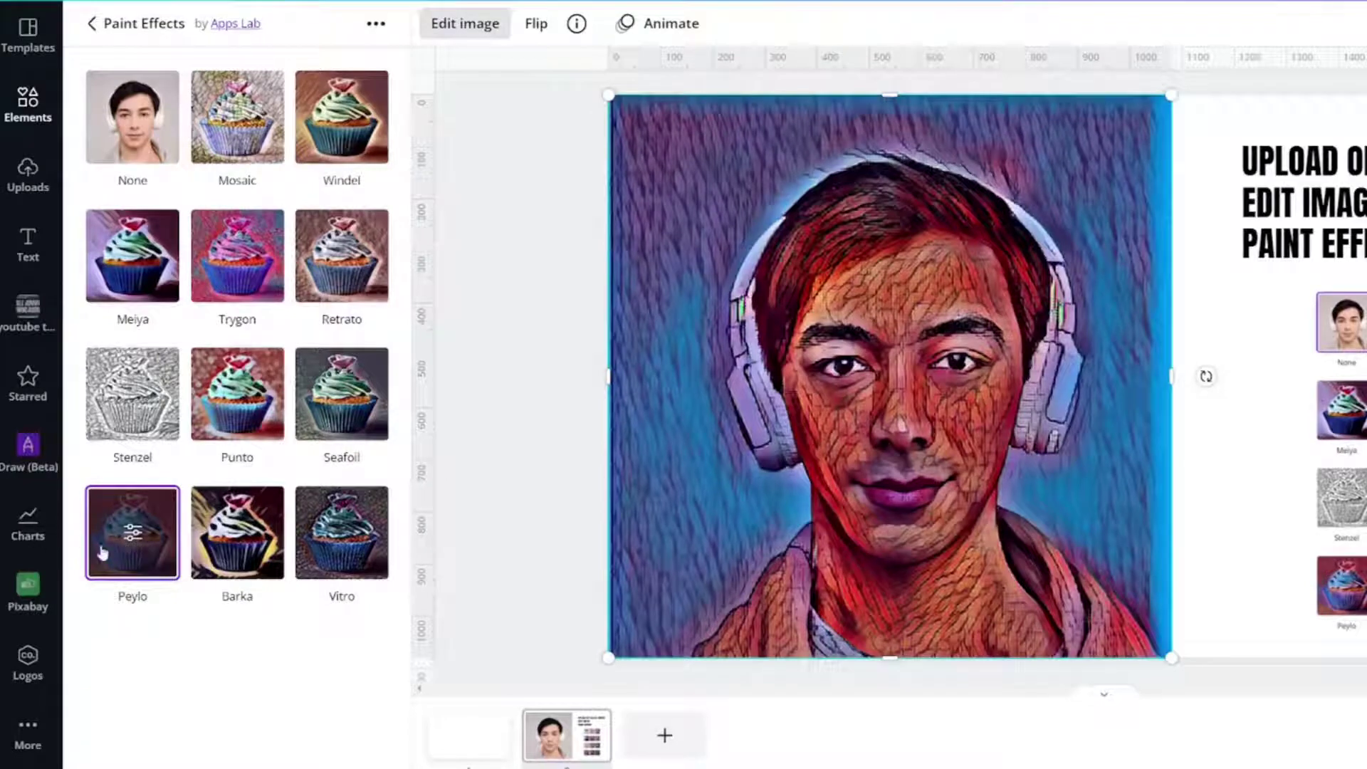
{"action": "left_click", "coordinate": [127, 541]}
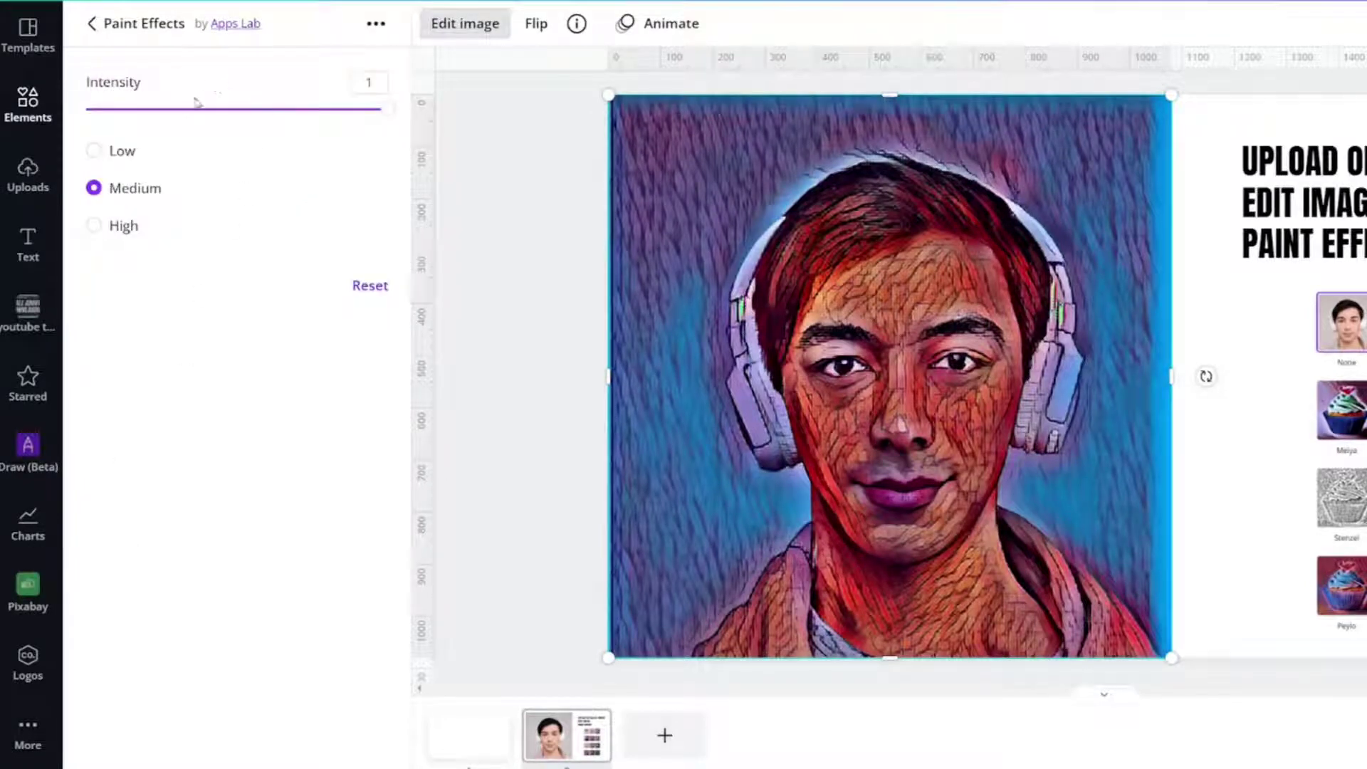
{"action": "mouse_move", "coordinate": [197, 103]}
{"action": "left_mouse_down"}
{"action": "mouse_move", "coordinate": [177, 110]}
{"action": "mouse_move", "coordinate": [220, 110]}
{"action": "left_mouse_up"}
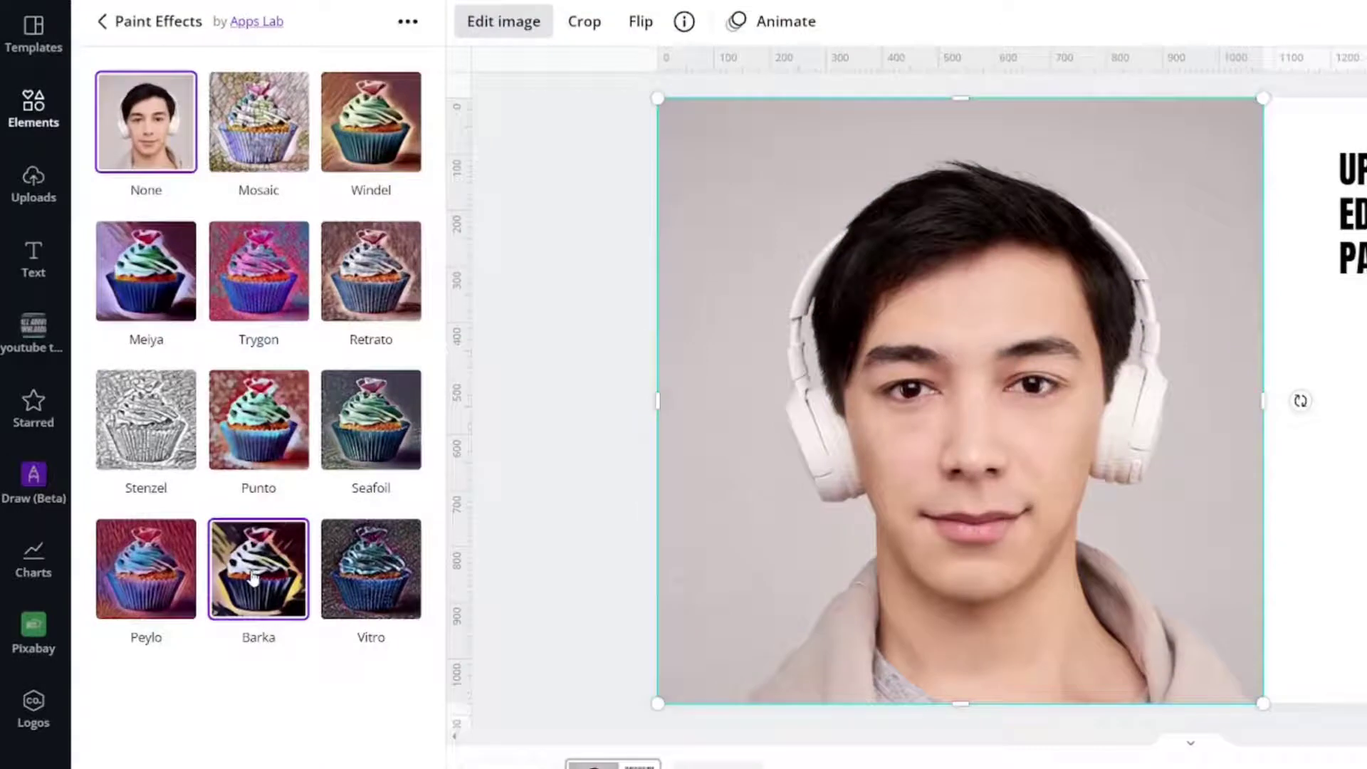
Step: Try Barka at 0.41 intensity and Vitro at 0.42, then reopen the full Paint Effects grid
{"action": "left_click", "coordinate": [234, 542]}
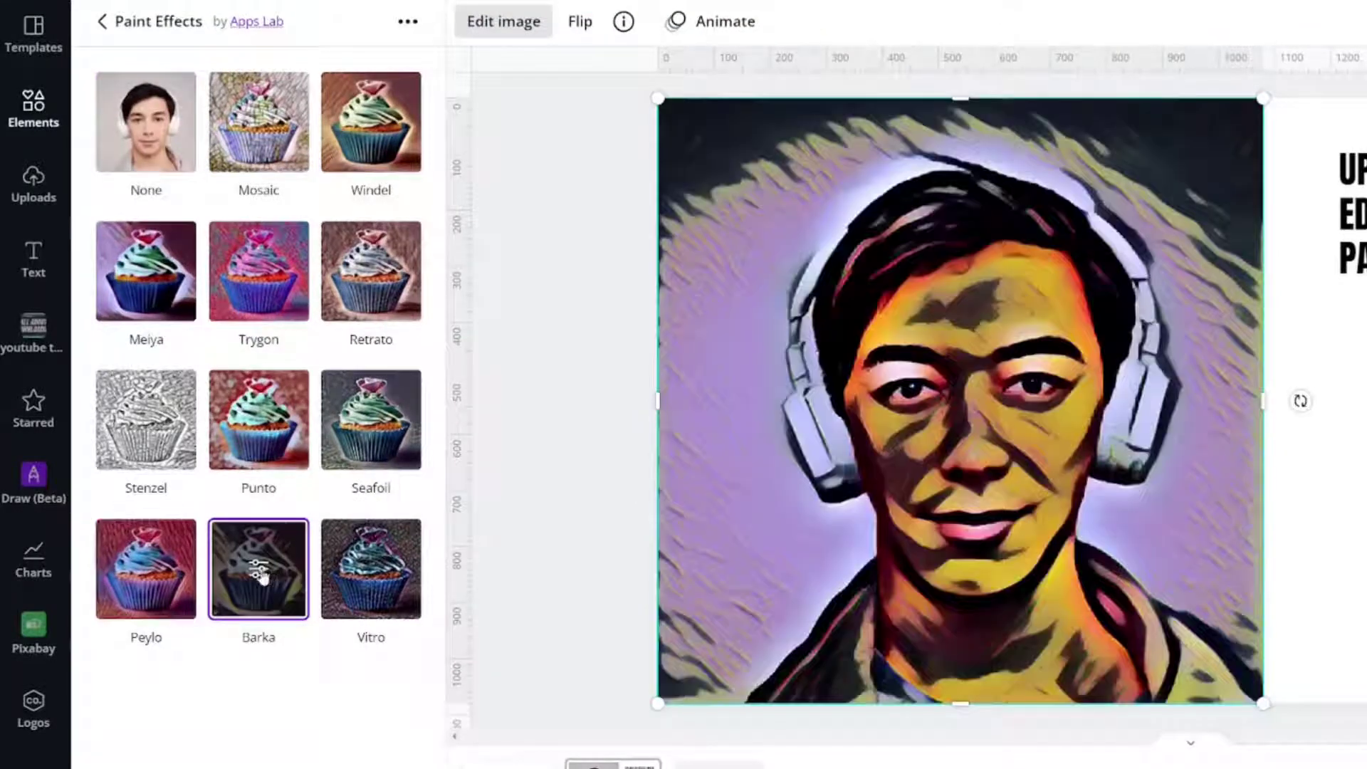
{"action": "left_click", "coordinate": [260, 571]}
{"action": "left_click_drag", "start_coordinate": [203, 113], "coordinate": [230, 114]}
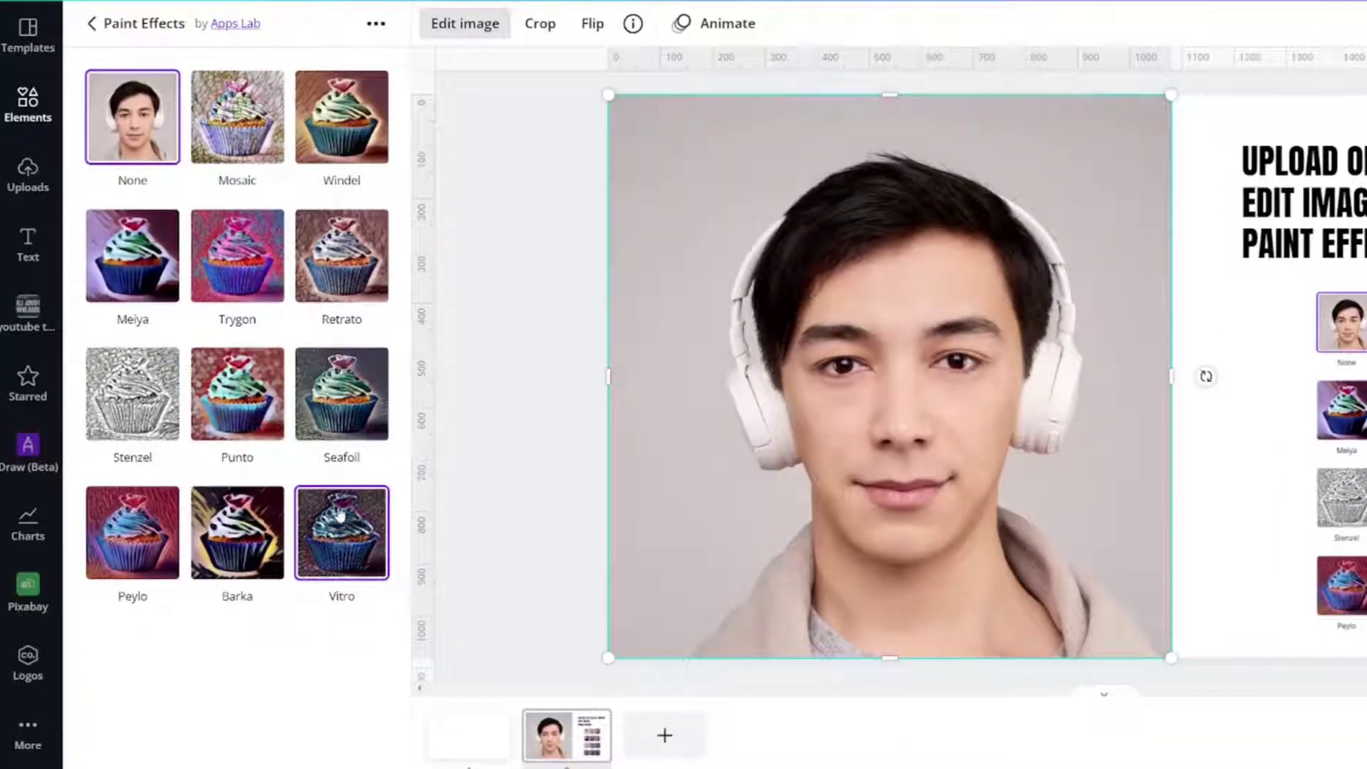
{"action": "left_click", "coordinate": [343, 543]}
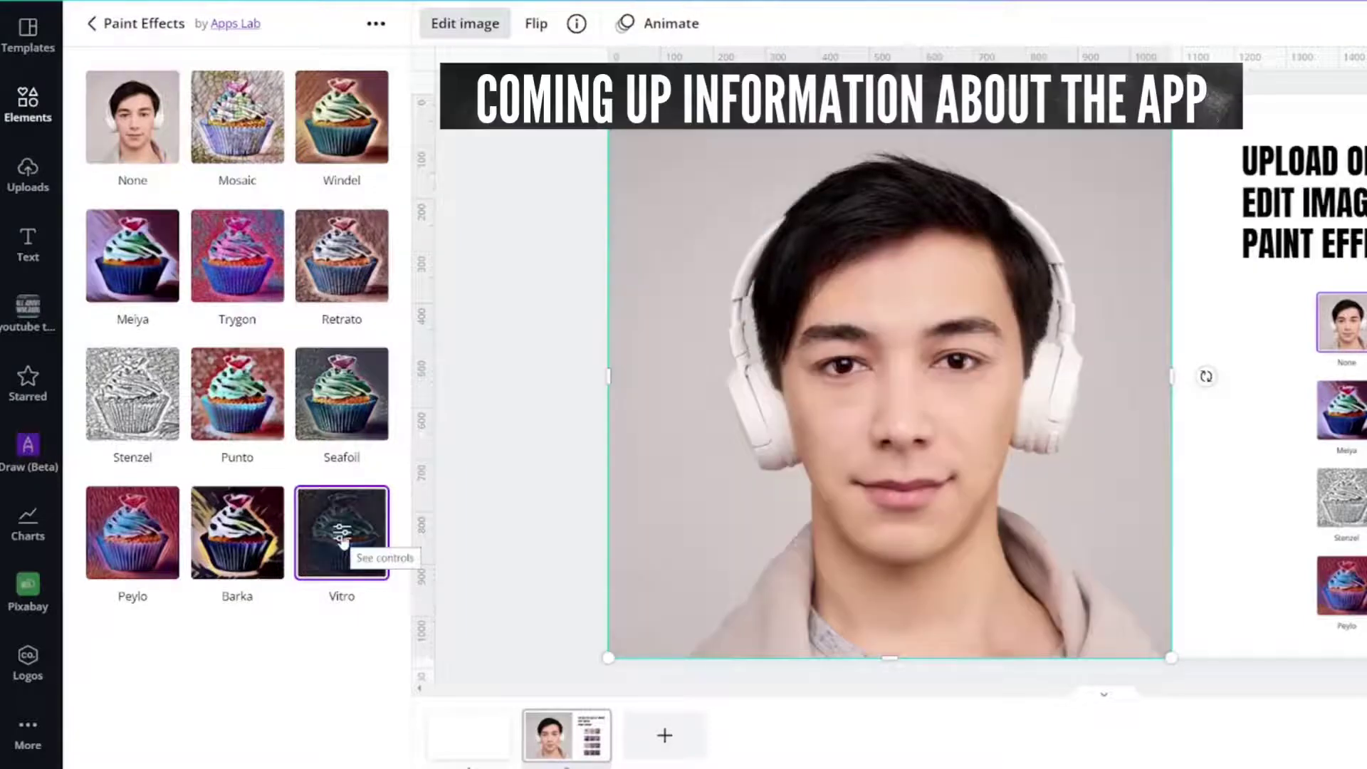
{"action": "left_click", "coordinate": [342, 531]}
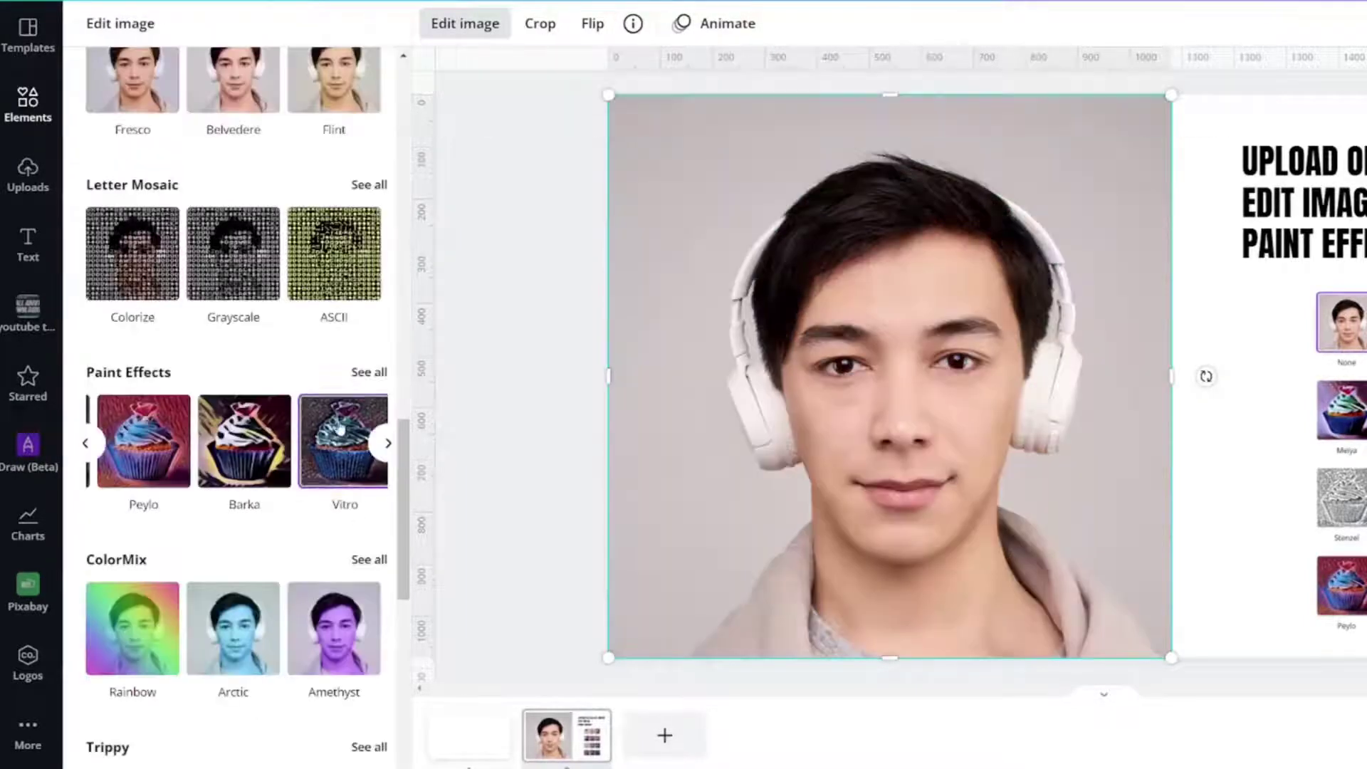
{"action": "left_click", "coordinate": [366, 373]}
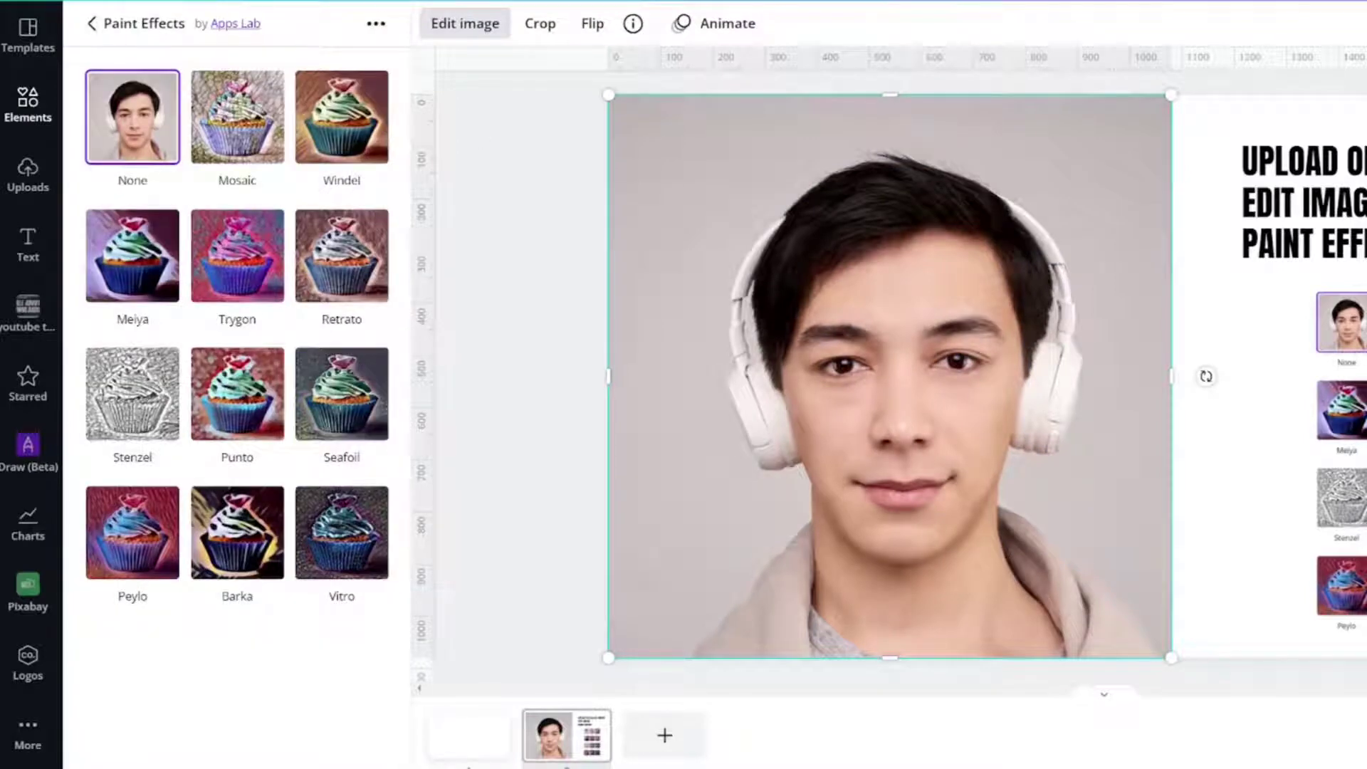
Step: Show the Paint Effects App details page from its options menu, then dismiss the menu
{"action": "left_click", "coordinate": [373, 26]}
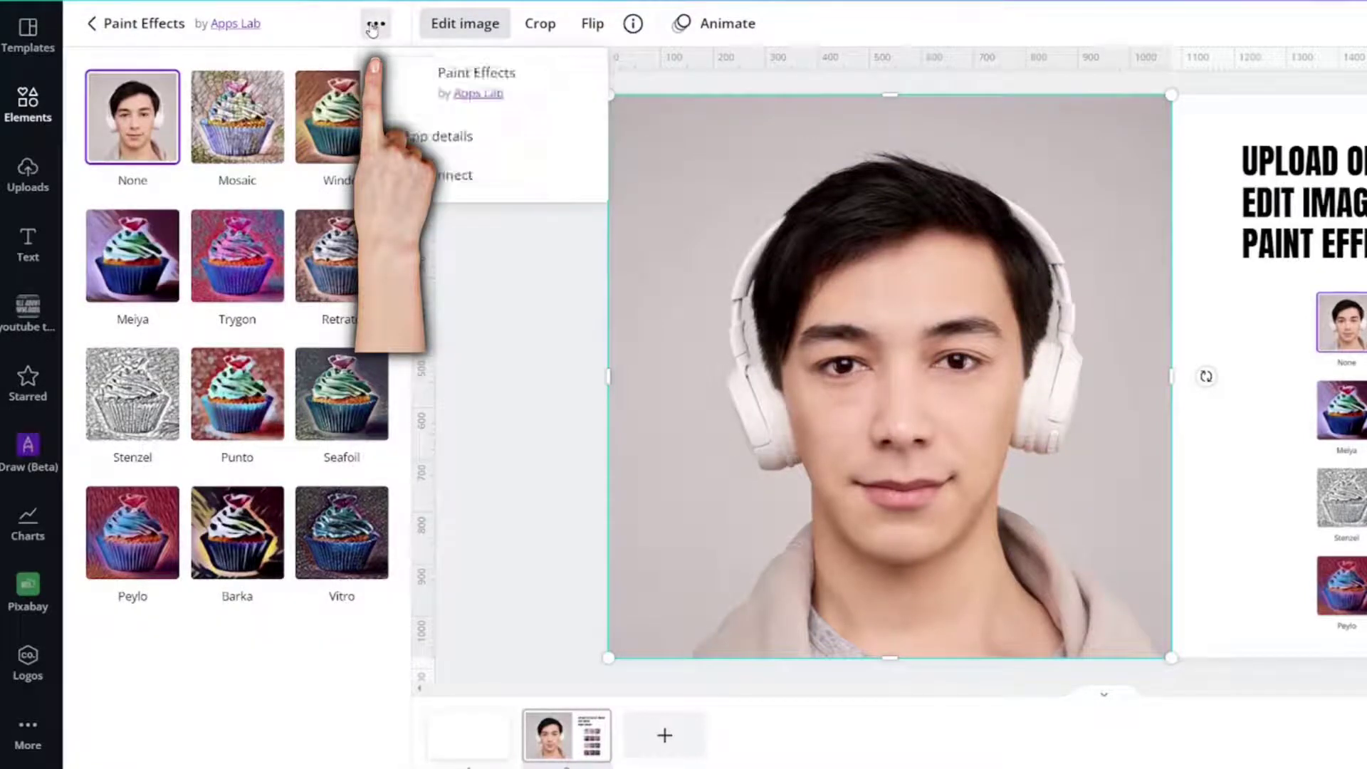
{"action": "left_click", "coordinate": [461, 142]}
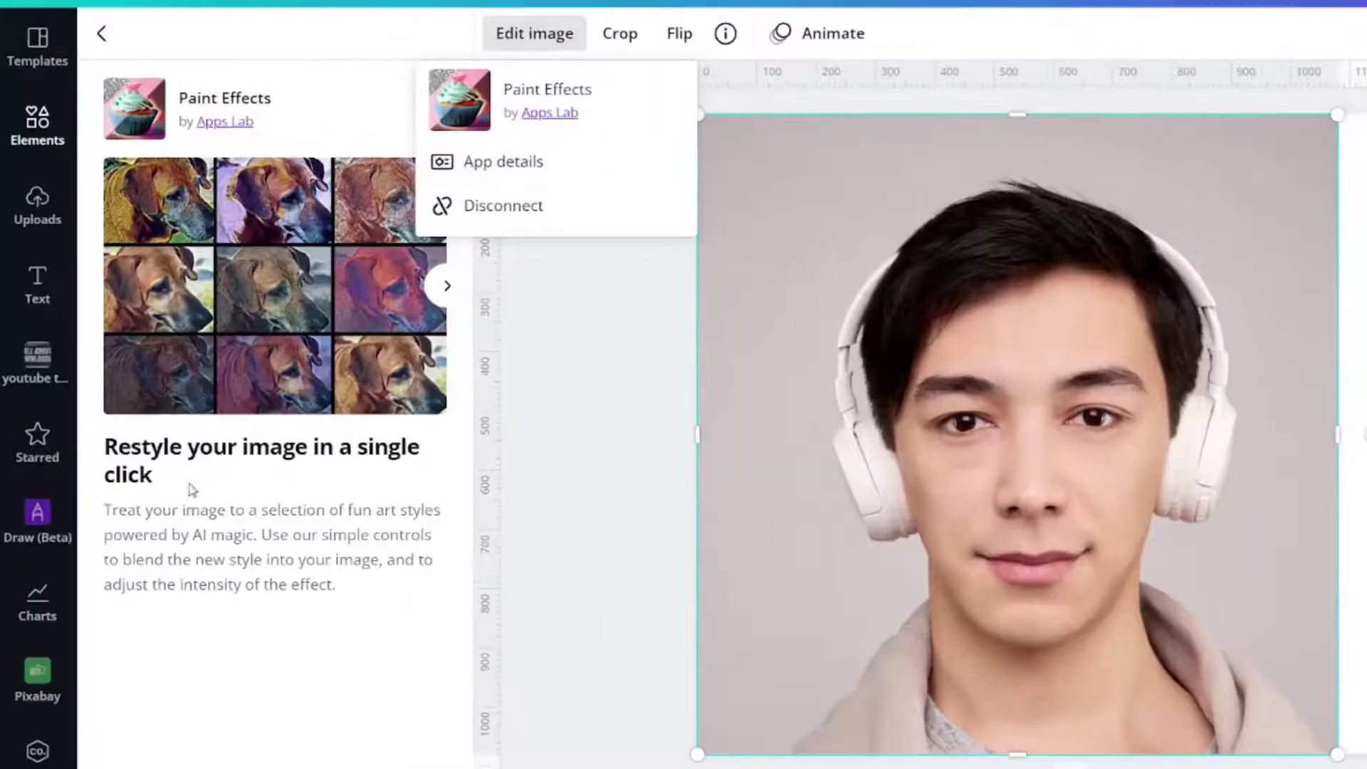
{"action": "left_click", "coordinate": [374, 467]}
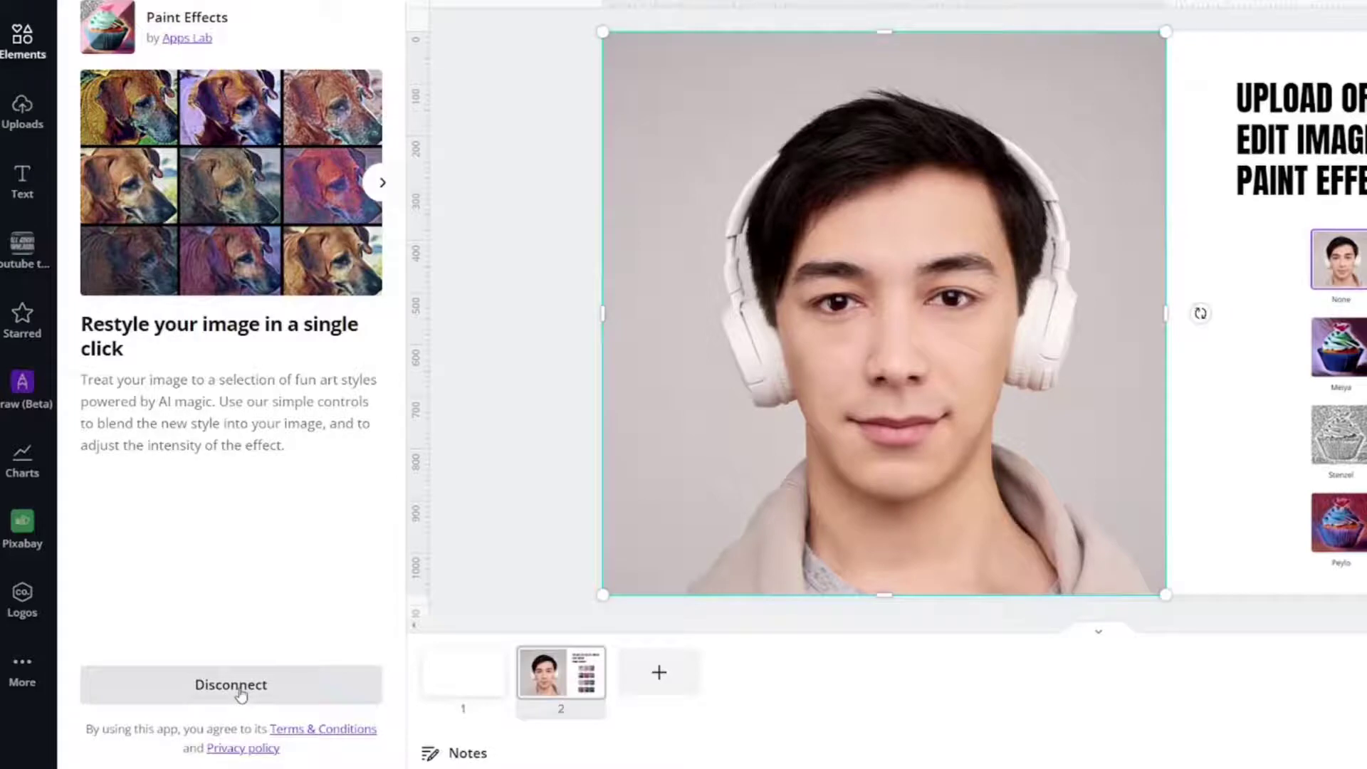
{"action": "left_click", "coordinate": [260, 683]}
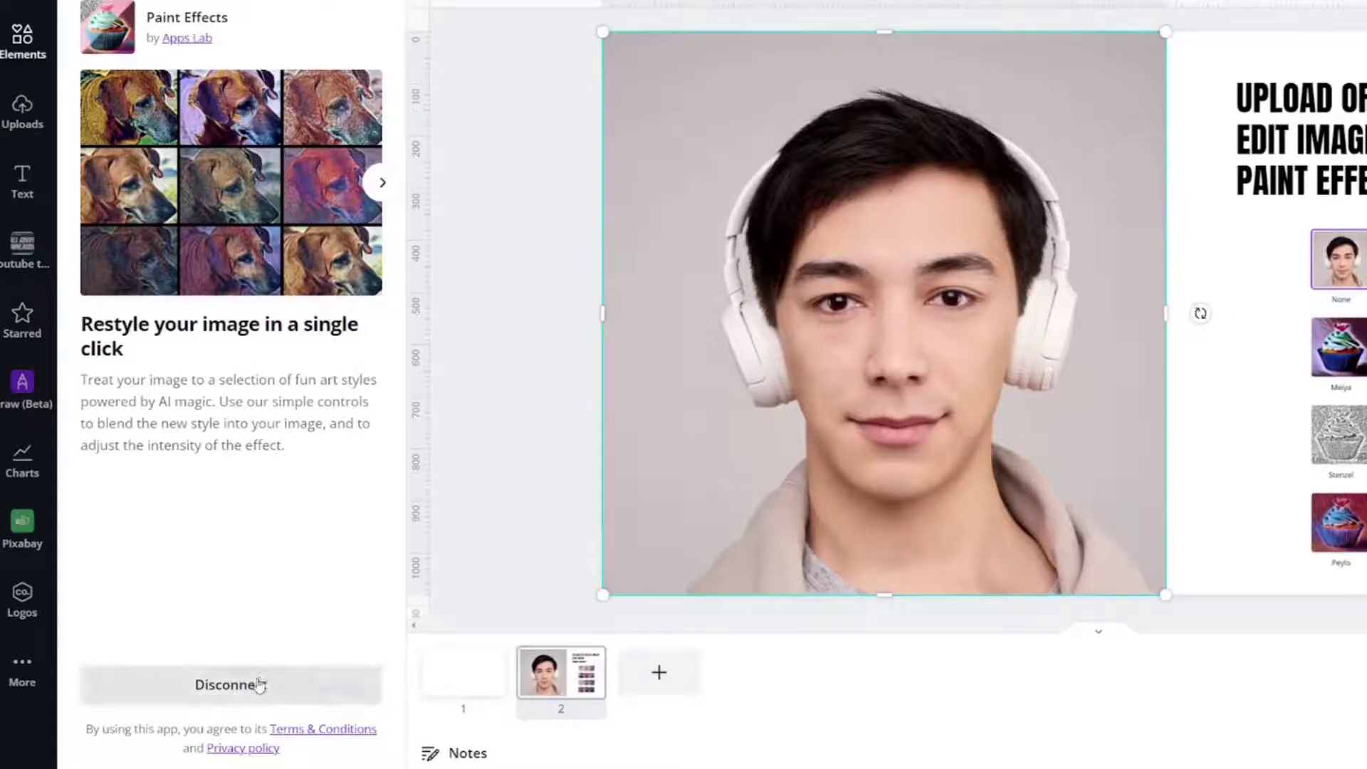